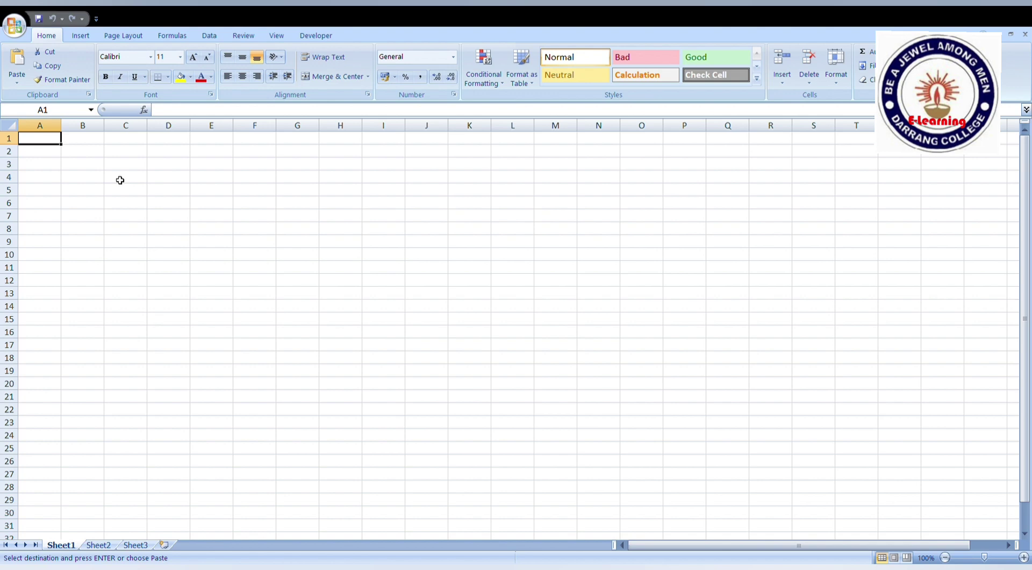
Step: Paste the copied Project-A and Project-B table of interest rates, project costs and Year-1 to Year-5 cash inflows, starting in cell A1
text(Project-A	Project-B Rate of Interest			12%	12% Cost of Project			-5,00,000	-5,50,000 Cash- Inflows: Year-1			2,50,000	2,00,000 	Year-2		1,75,000	1,70,000 	Year-3		1,50,000	1,50,000 	Year-4		1,00,000	1,60,000 	Year-5		50,000	1,00,000)
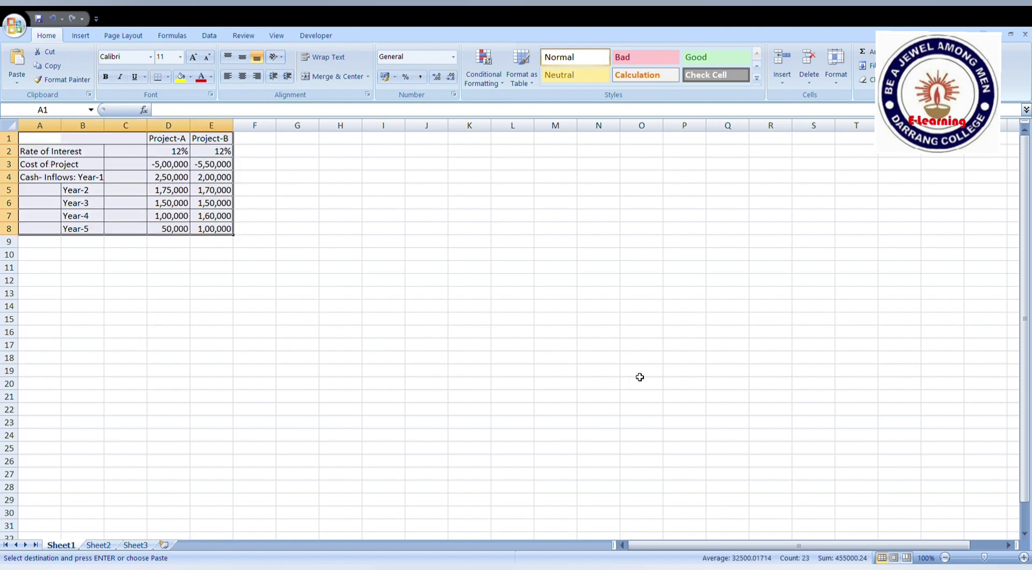
ctrl+scroll(645, 382, up, 2)
ctrl+scroll(644, 382, up, 4)
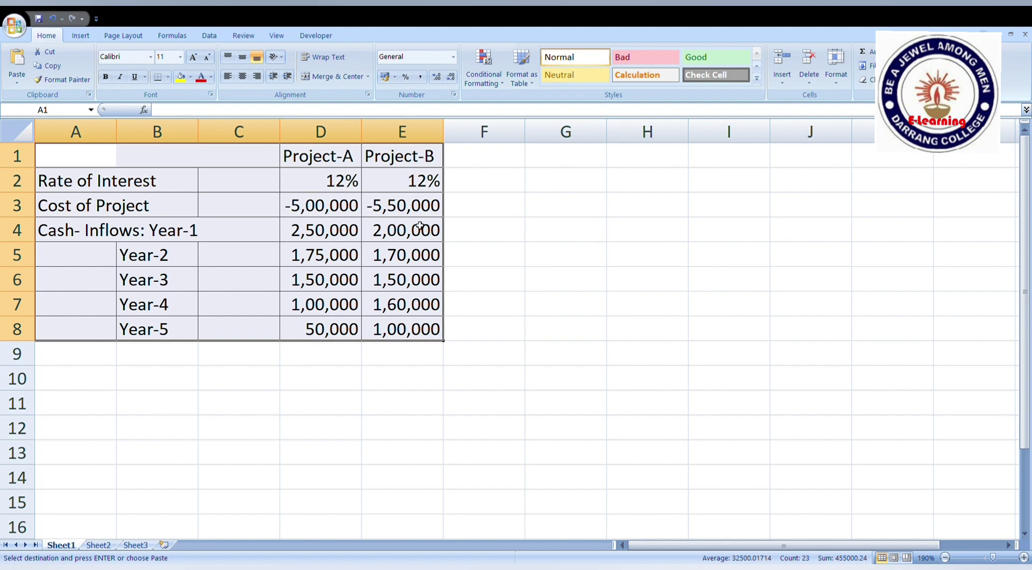
Step: Label cell A9 below the project table as "NPV of the Projects"
click(78, 361)
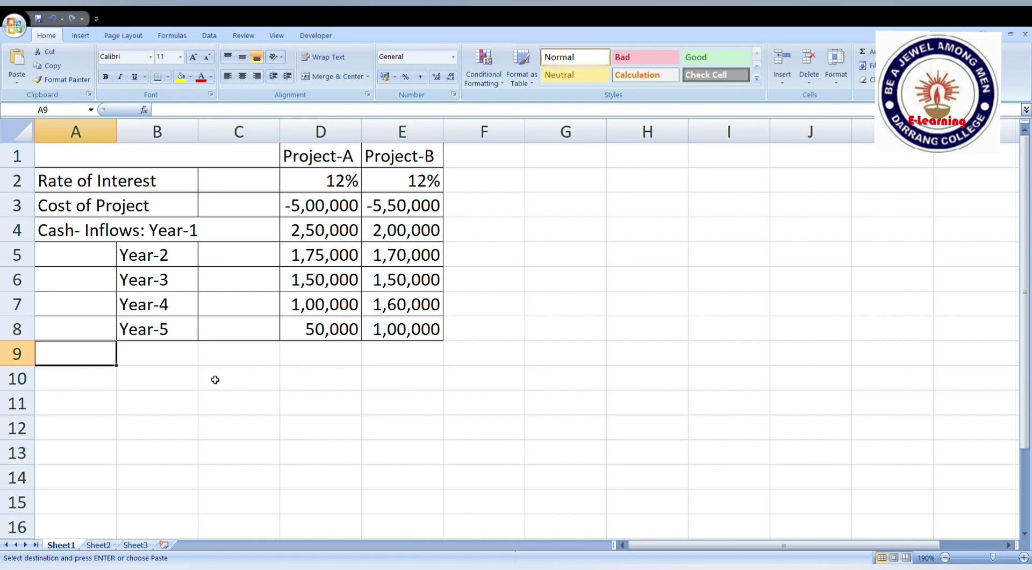
text(NPV)
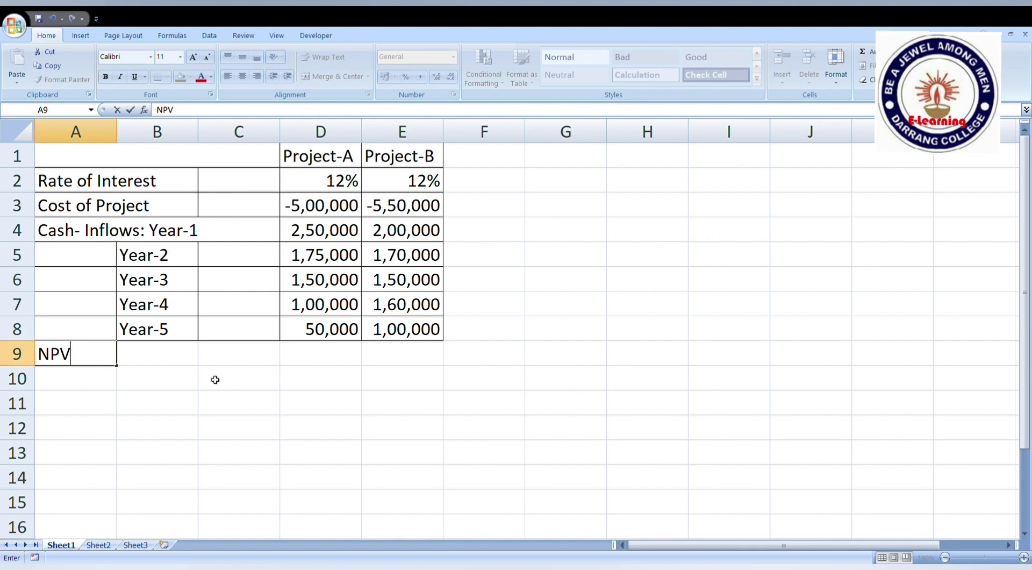
text( of the Projects)
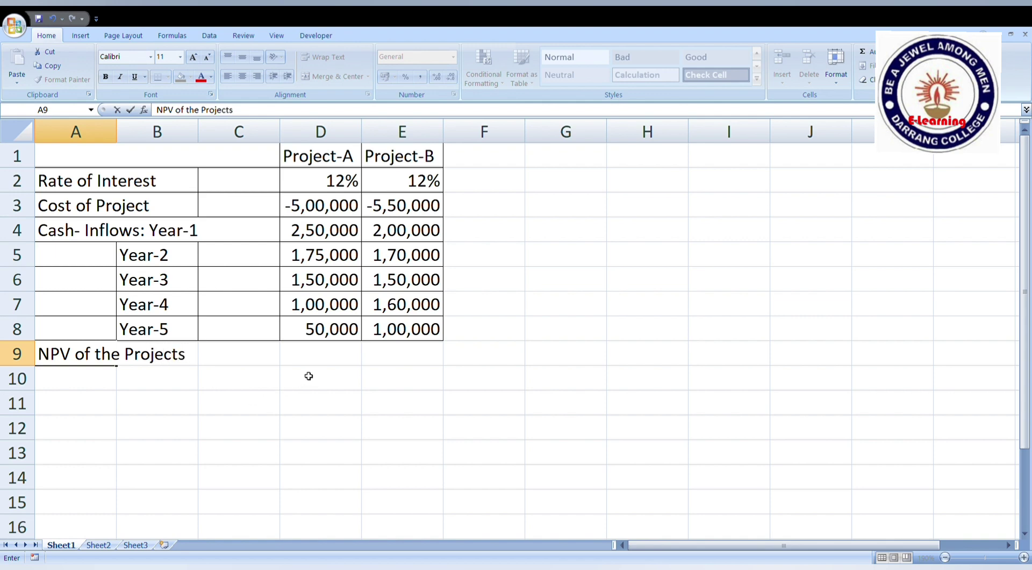
Step: Calculate Project-A's net present value in cell D9 with the formula =NPV(D2,D4:D8)+D3
click(321, 360)
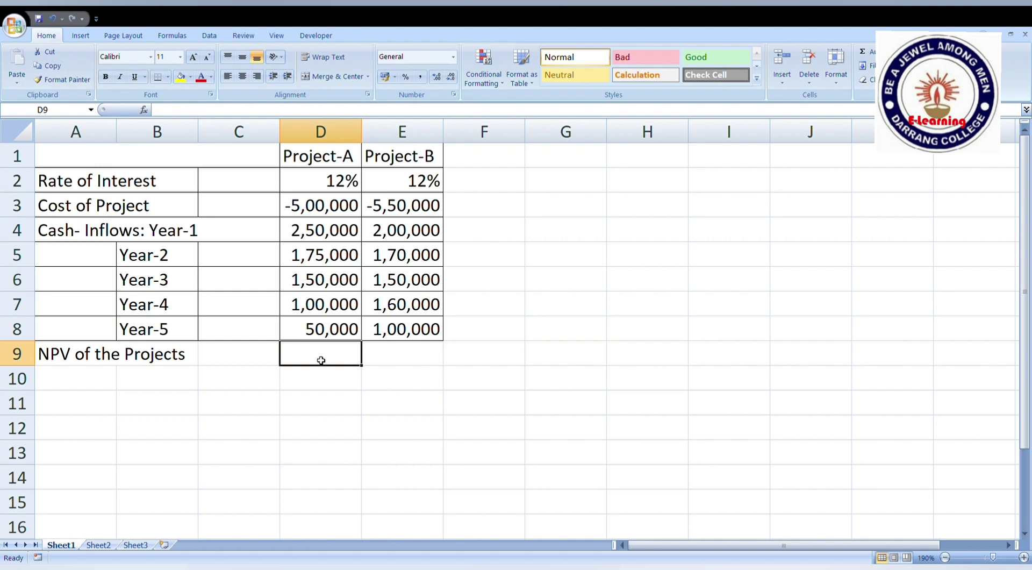
text(=)
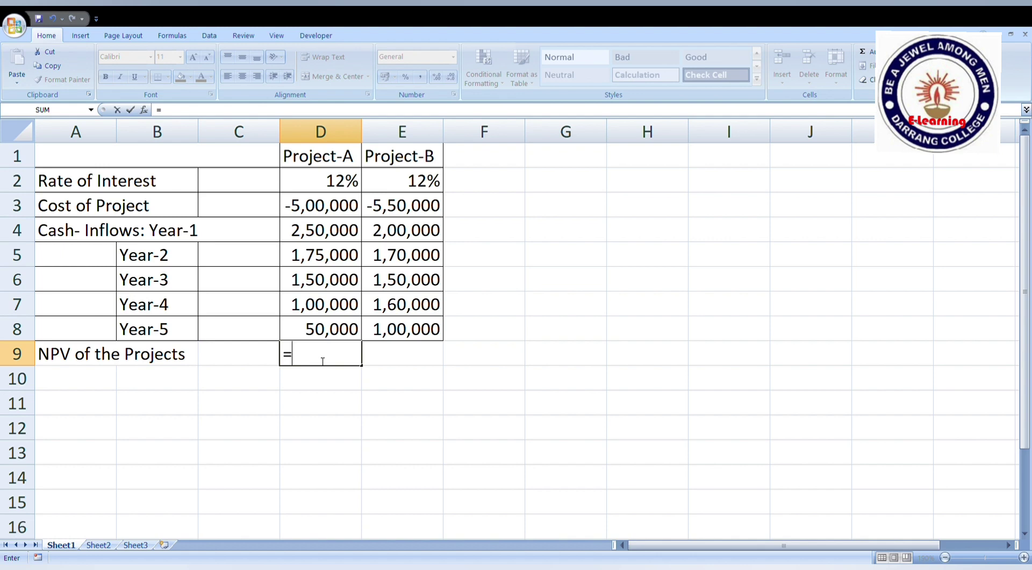
text(NPV)
text(()
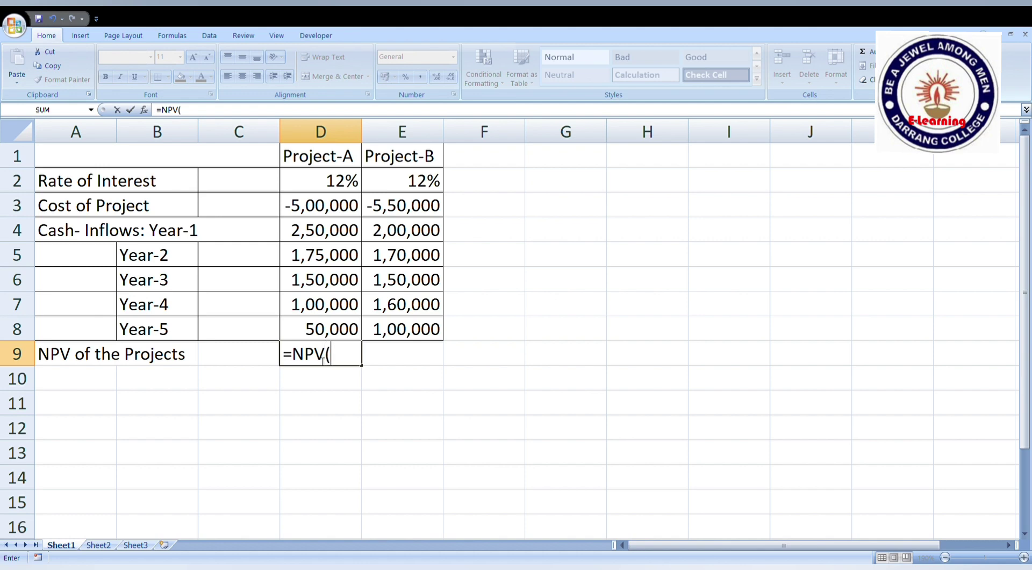
click(323, 185)
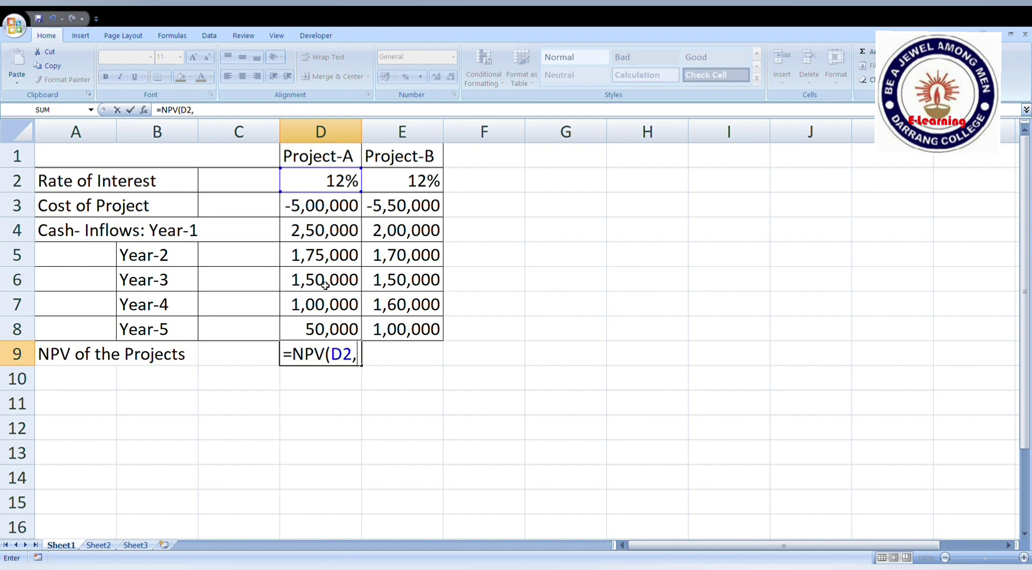
click(315, 236)
drag(315, 235, 319, 328)
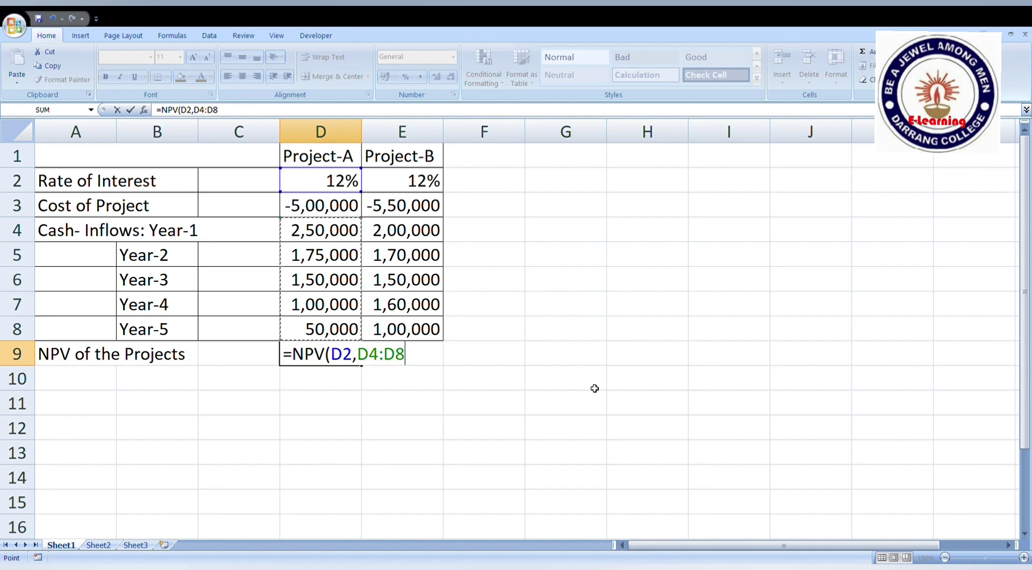
text()+)
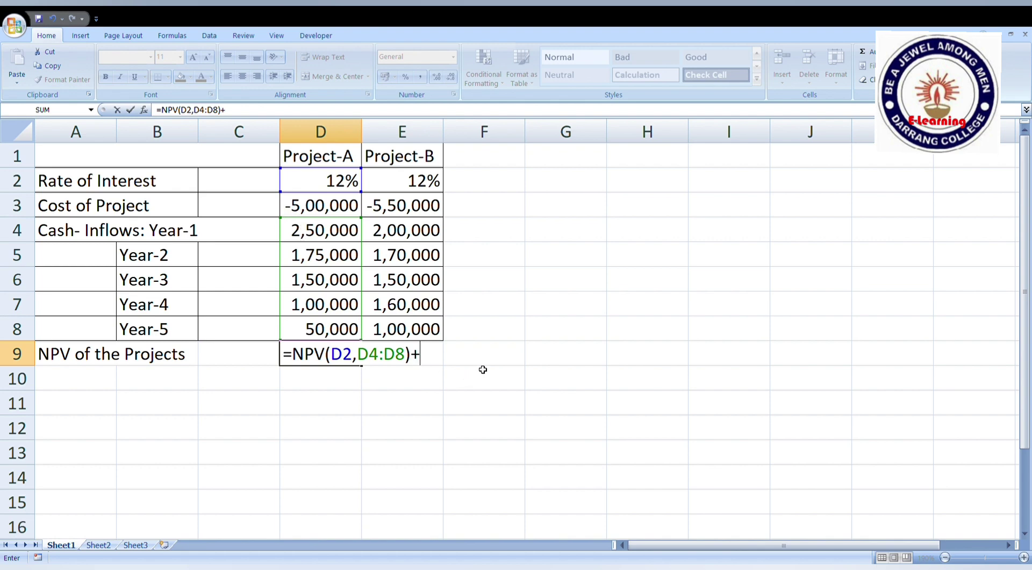
click(331, 212)
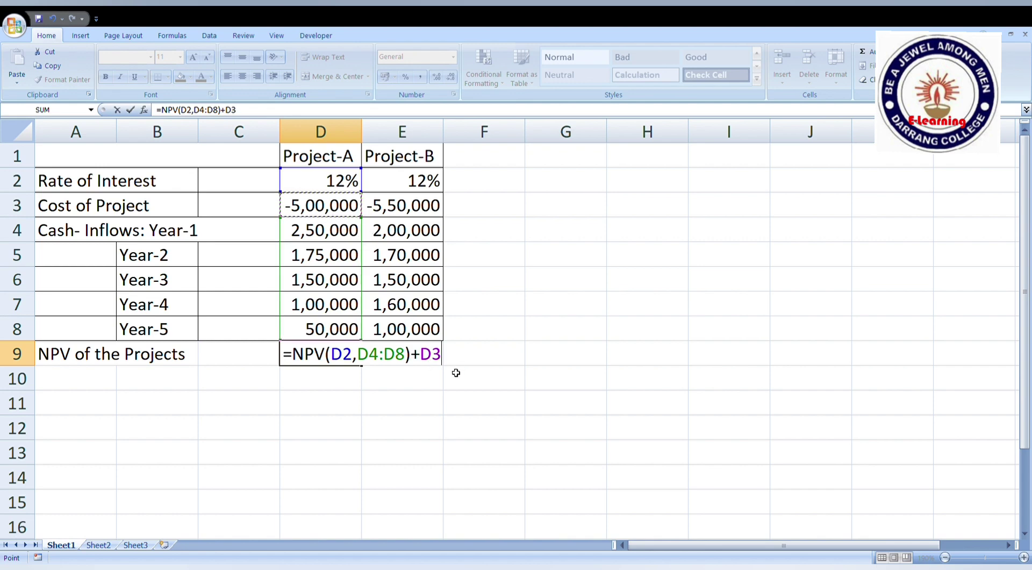
key(Return)
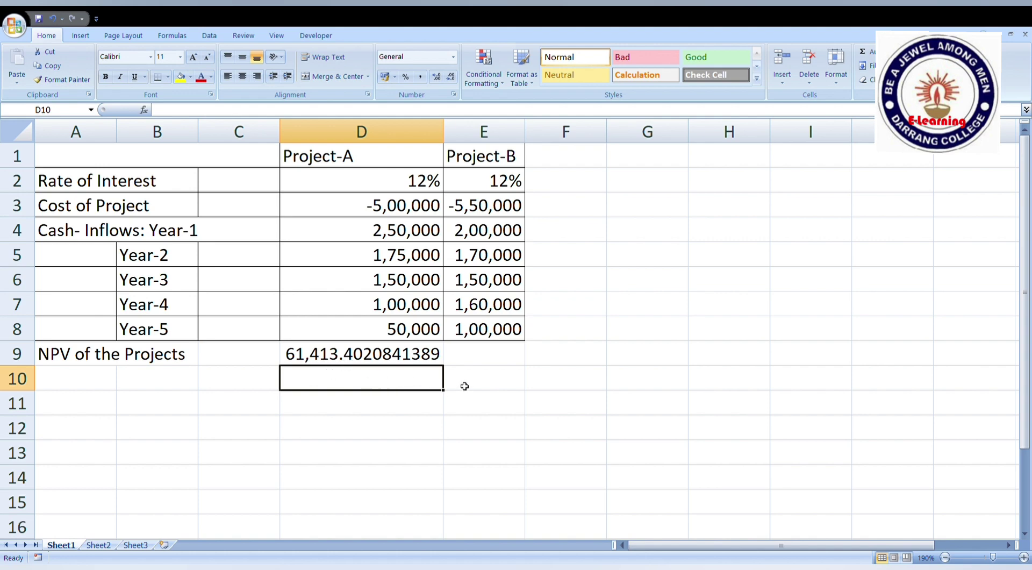
Step: Format the NPV in D9 without decimals and fill its formula across to E9 for Project-B
click(424, 363)
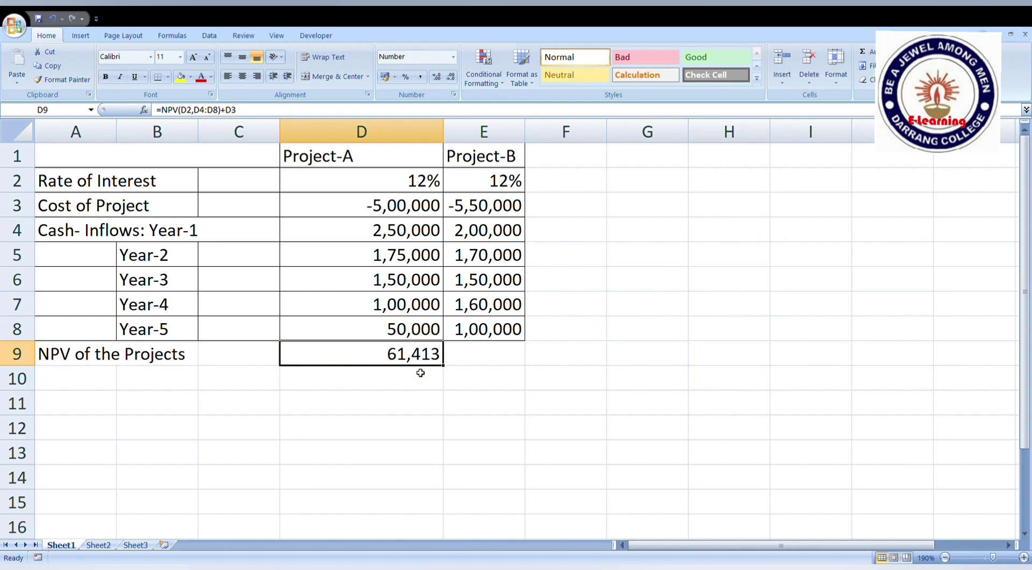
drag(445, 368, 521, 369)
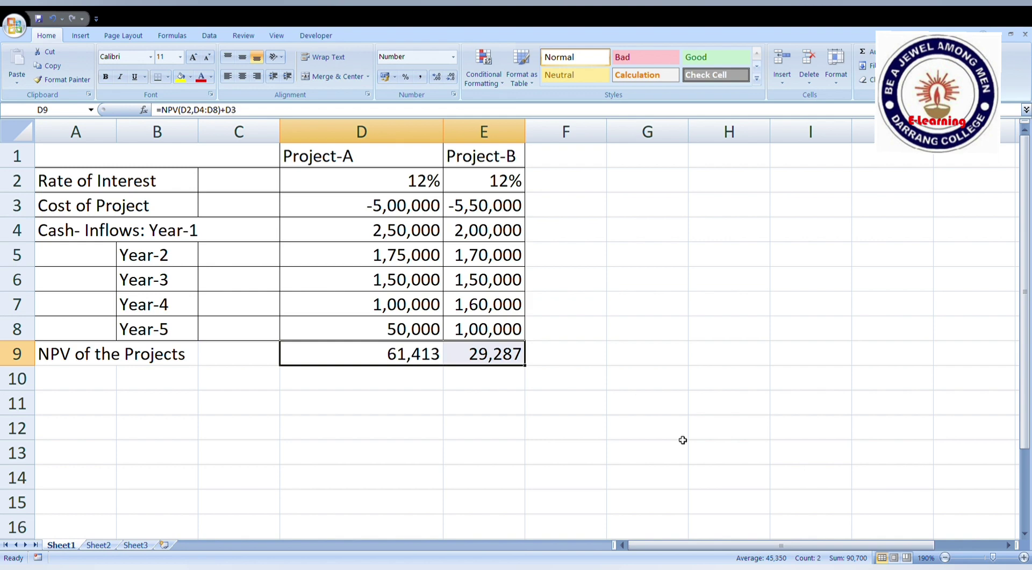
Step: Label cell A10 below the NPV row as "IRR of the Projects"
click(53, 386)
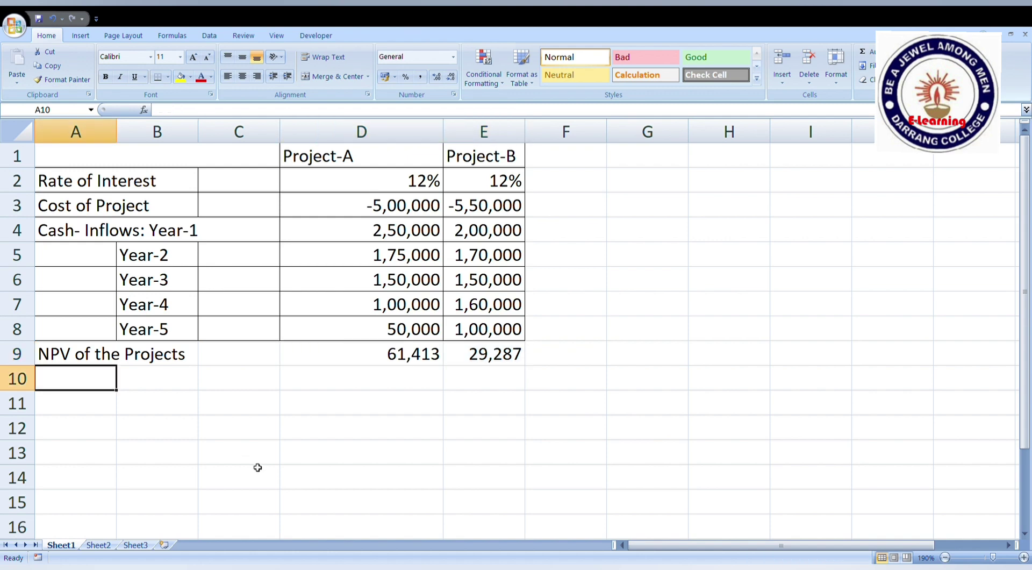
text(IRR)
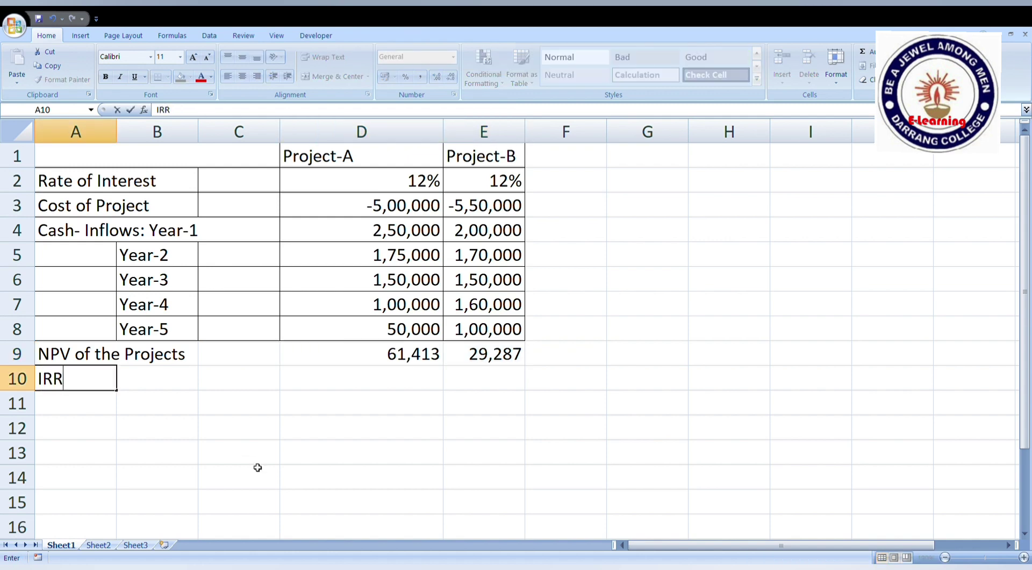
text( of the Projects)
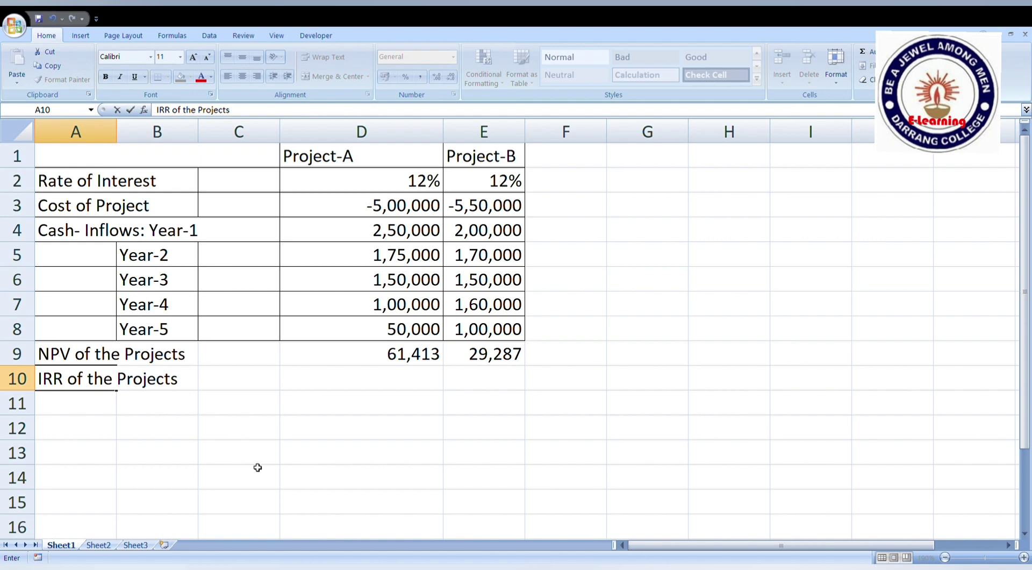
Step: Calculate Project-A's internal rate of return in cell D10 with the formula =IRR(D3:D8,D2)
click(411, 377)
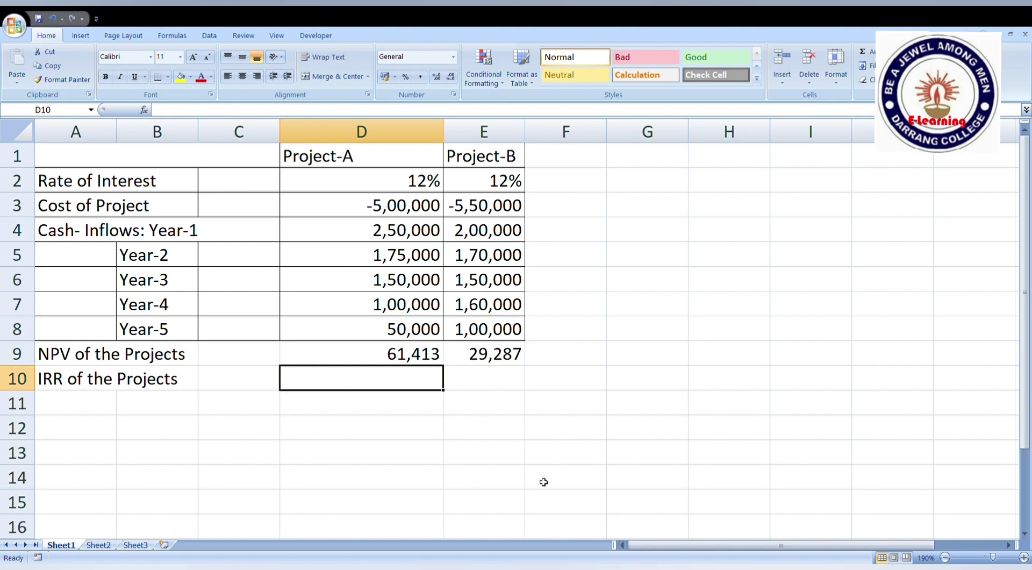
text(=)
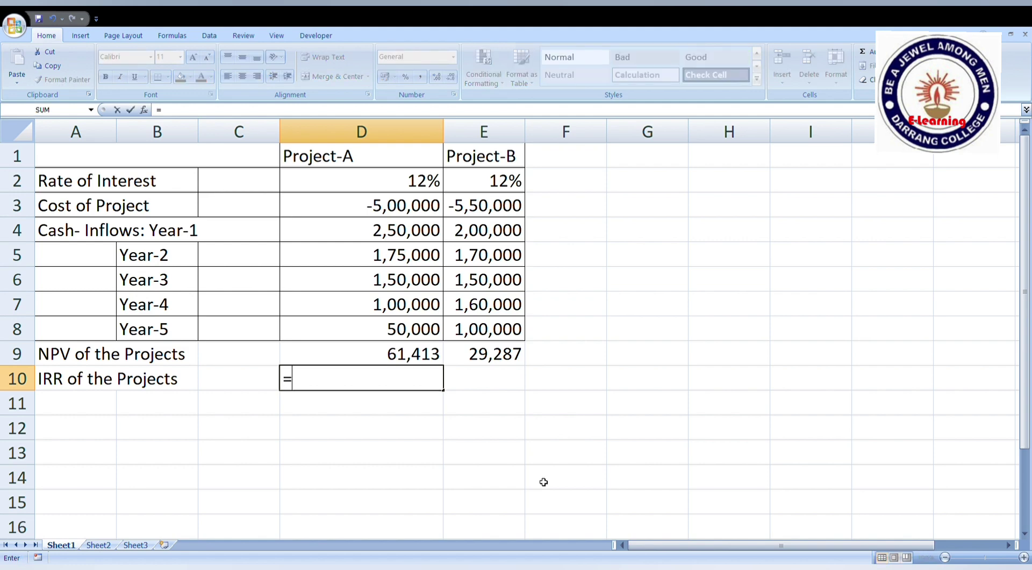
text(IRR)
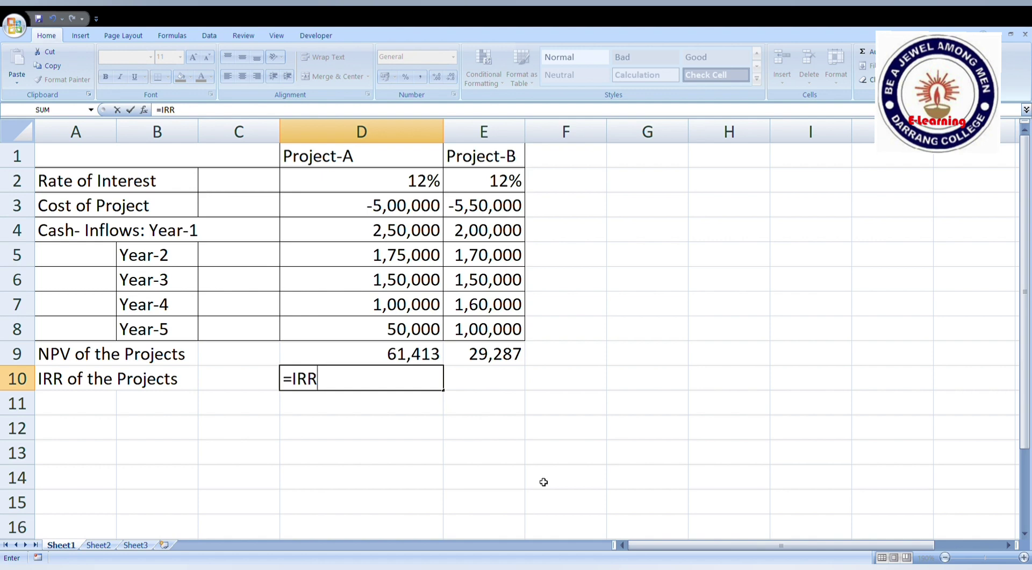
text(()
drag(415, 209, 411, 328)
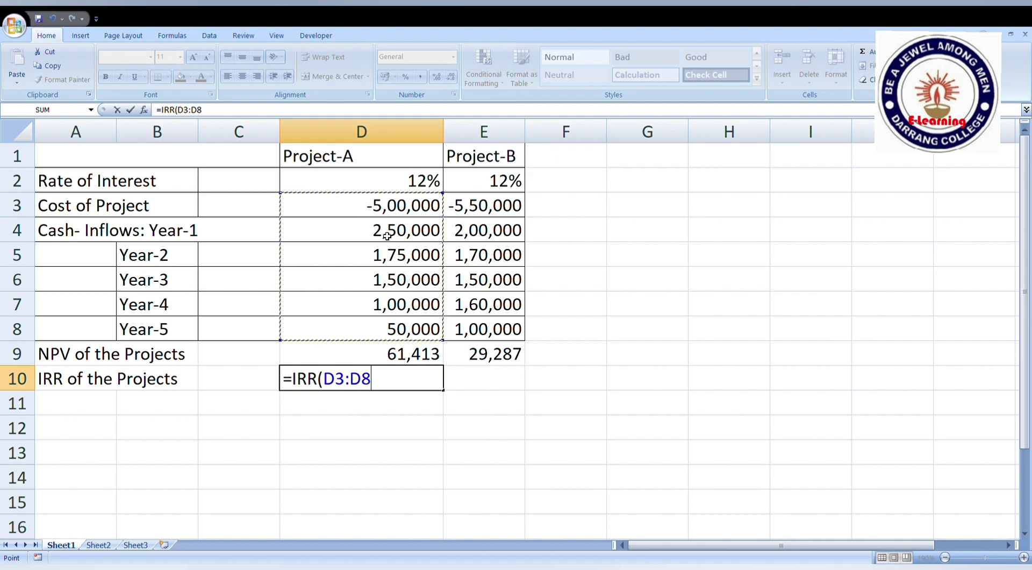
text(,)
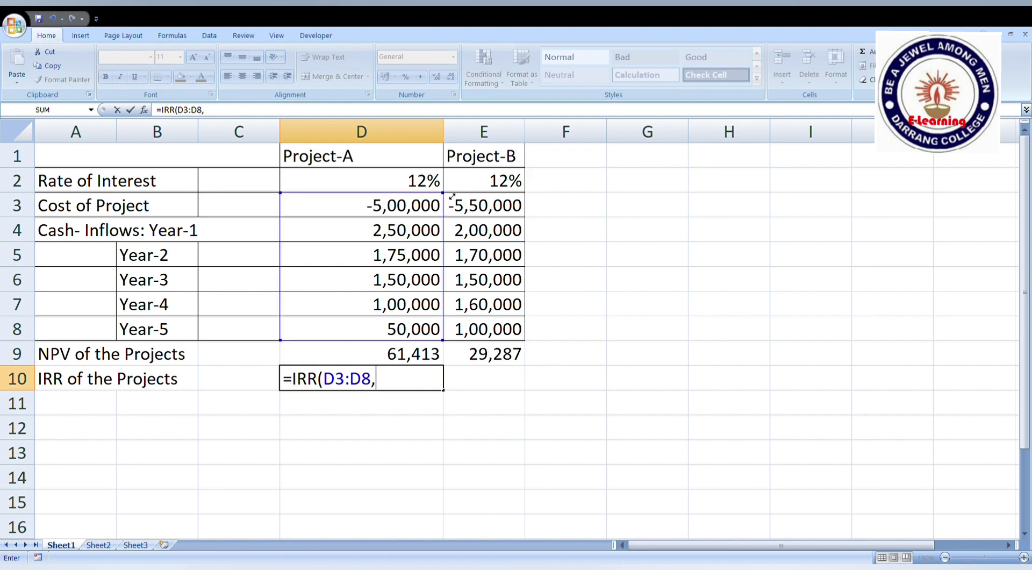
click(423, 191)
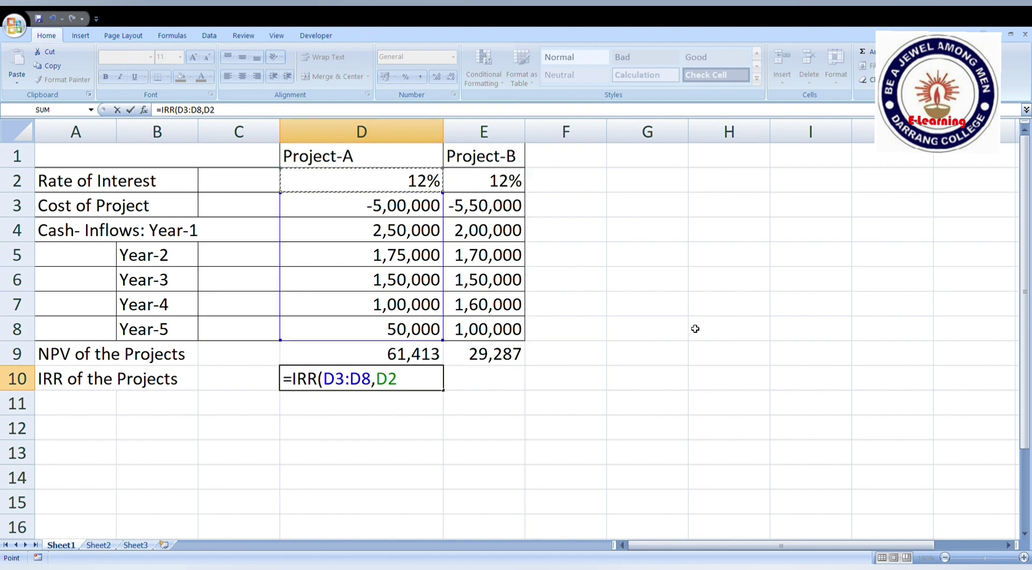
text())
key(Return)
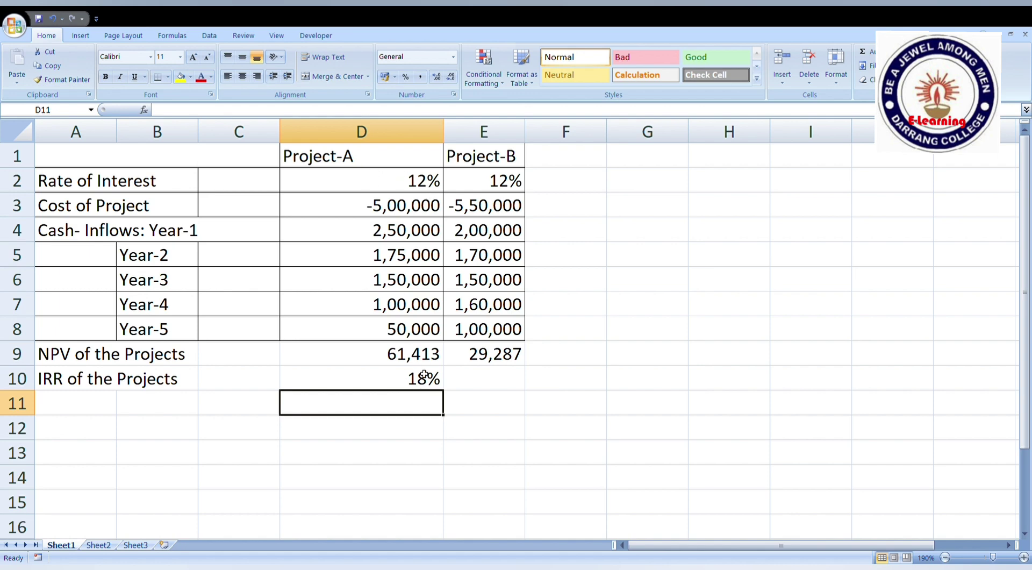
Step: Fill the IRR formula from D10 across to E10 for Project-B
click(491, 384)
click(402, 378)
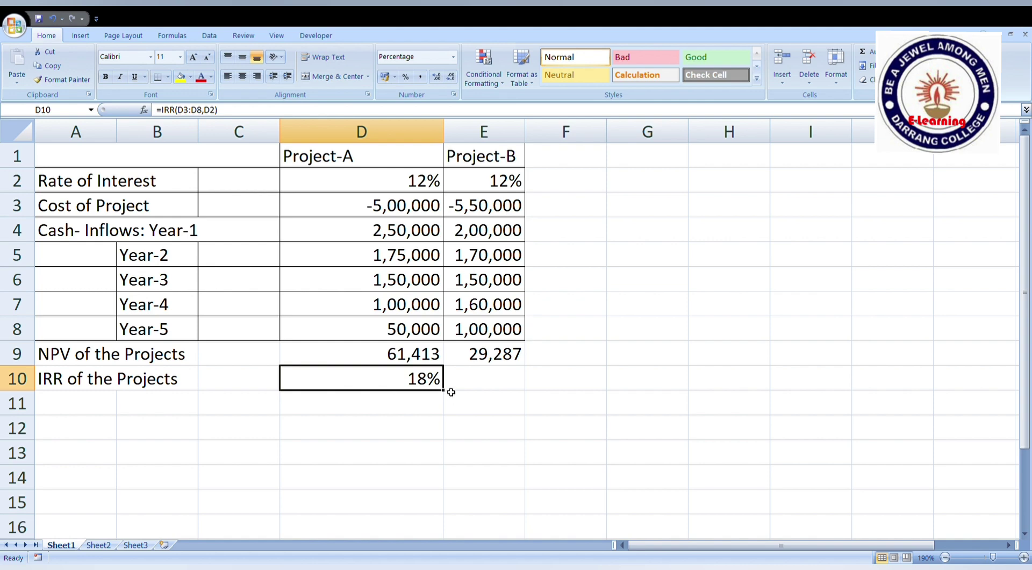
drag(444, 390, 521, 397)
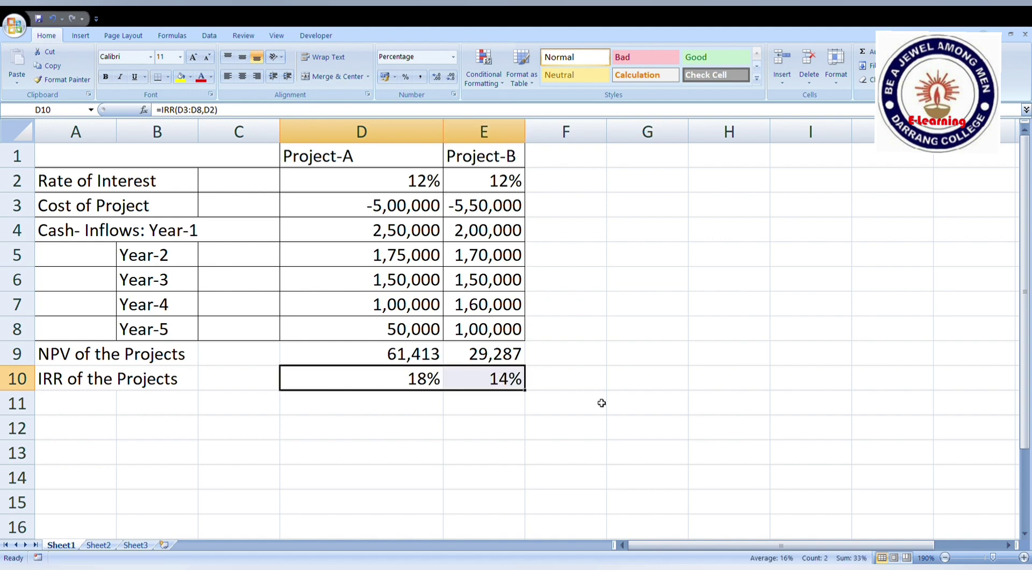
click(601, 402)
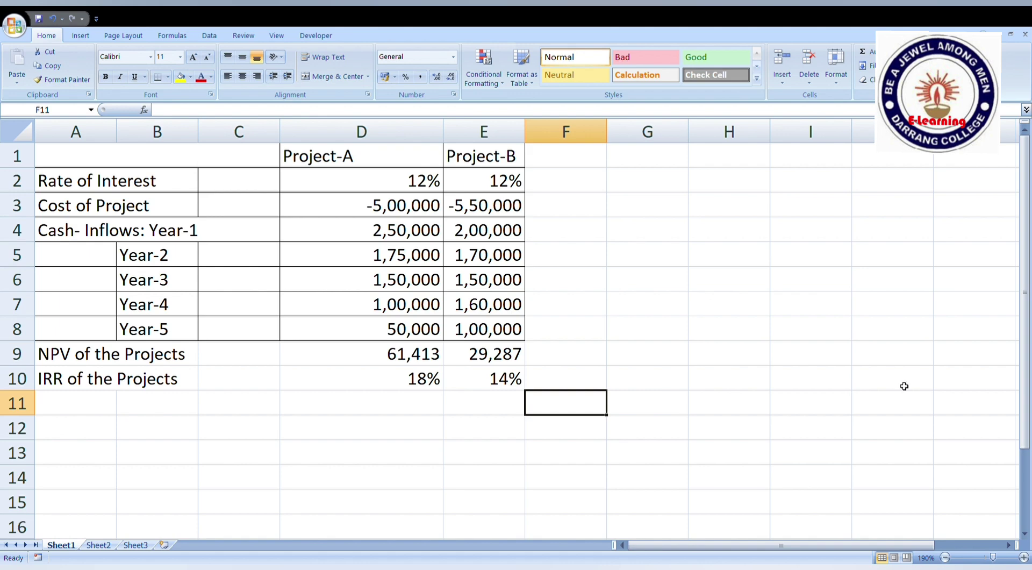
Step: Enter the label "Recommendation of the Project on the basis of NPV" in cell A12
click(86, 429)
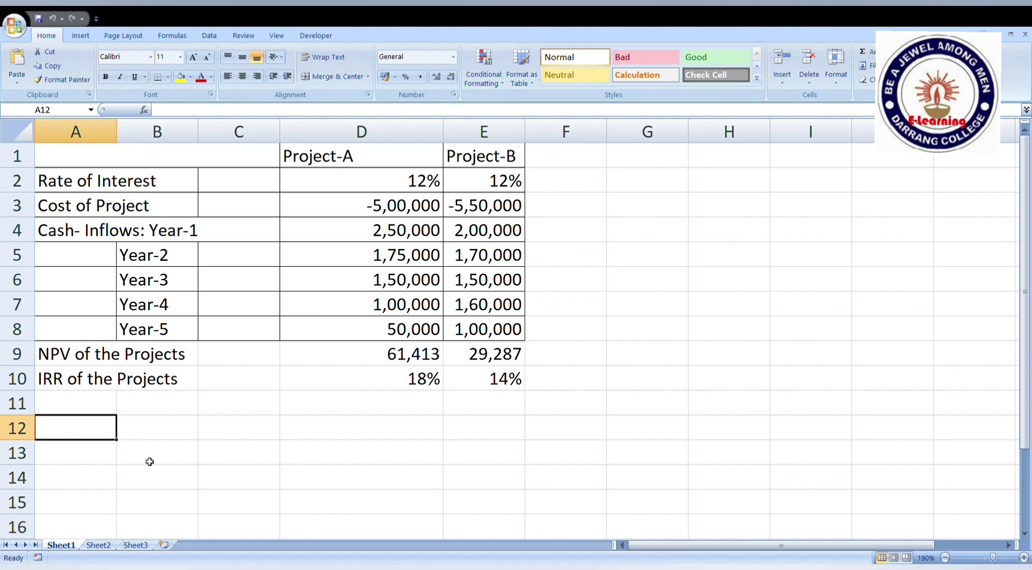
text(Rec)
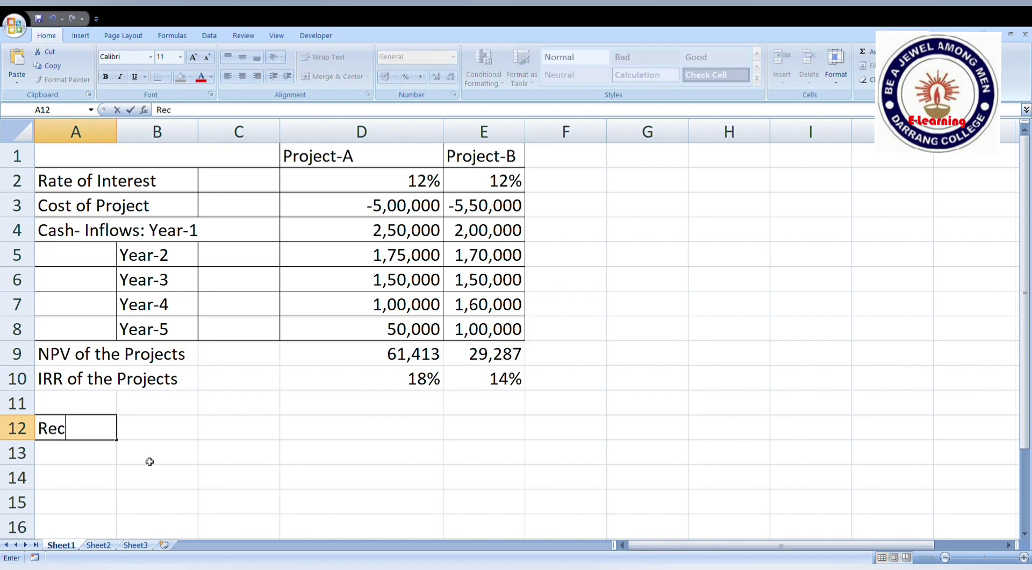
text(ommenda)
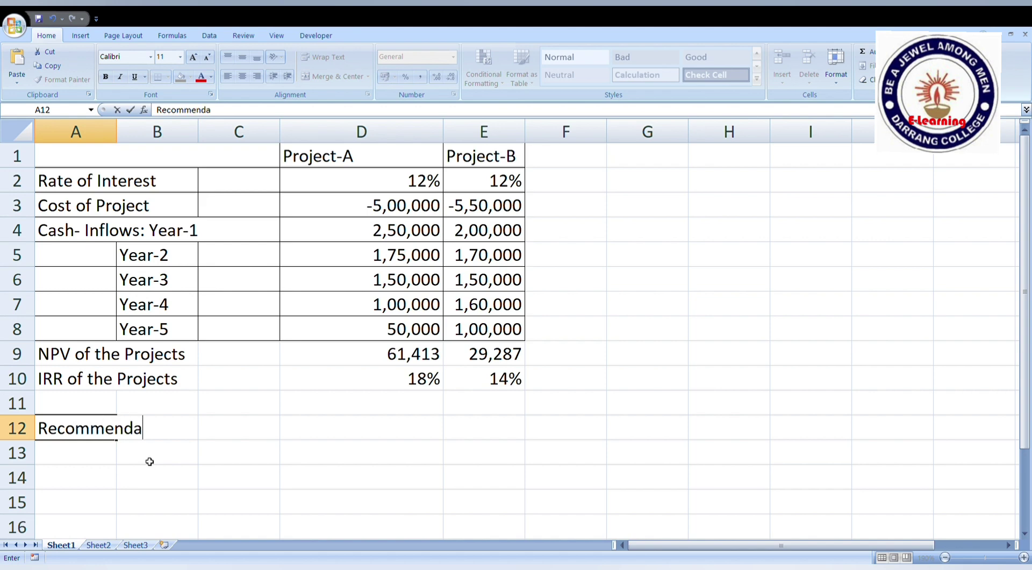
text(tion of)
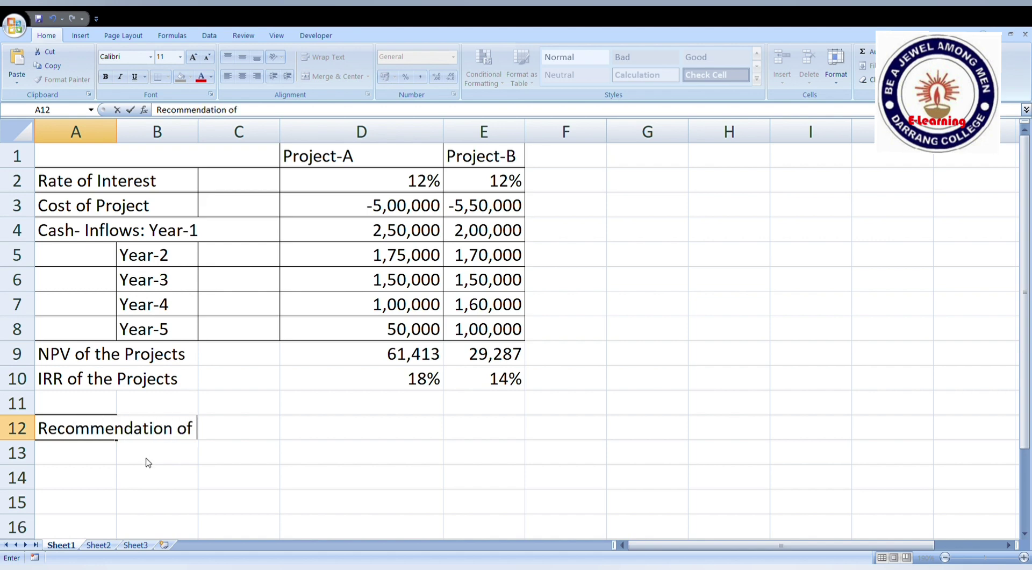
text( the Project on the basis )
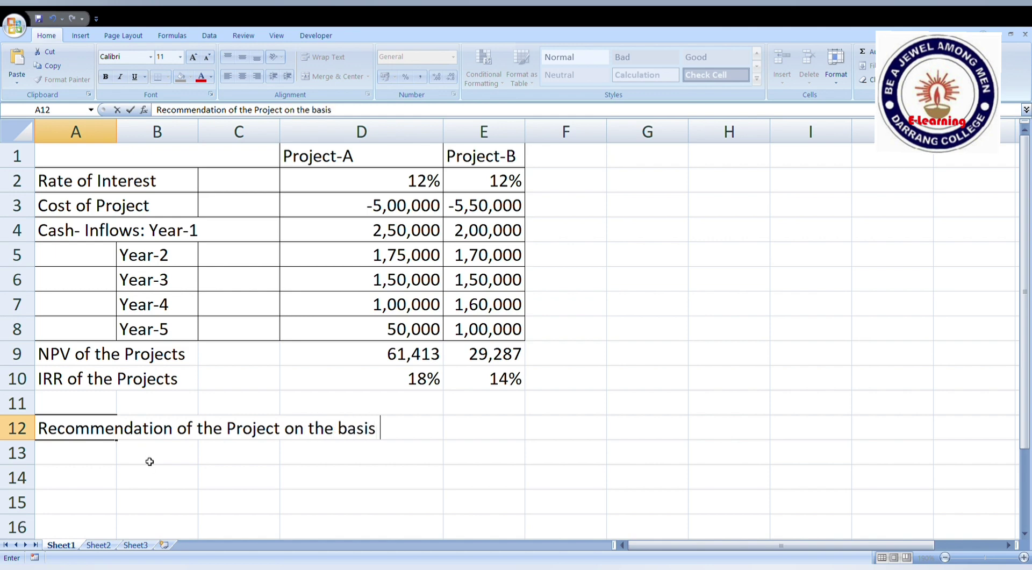
text(of NPV)
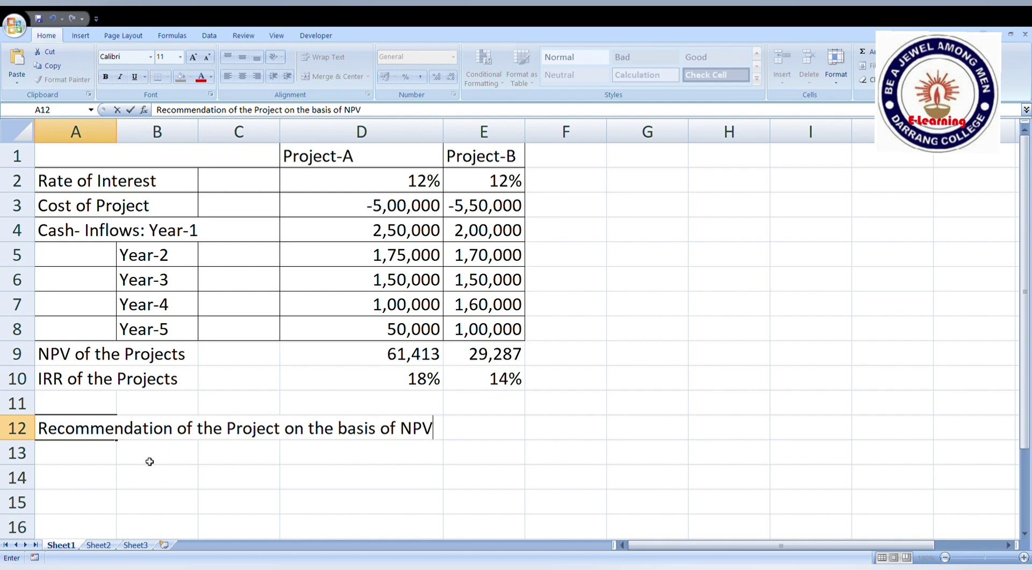
click(499, 437)
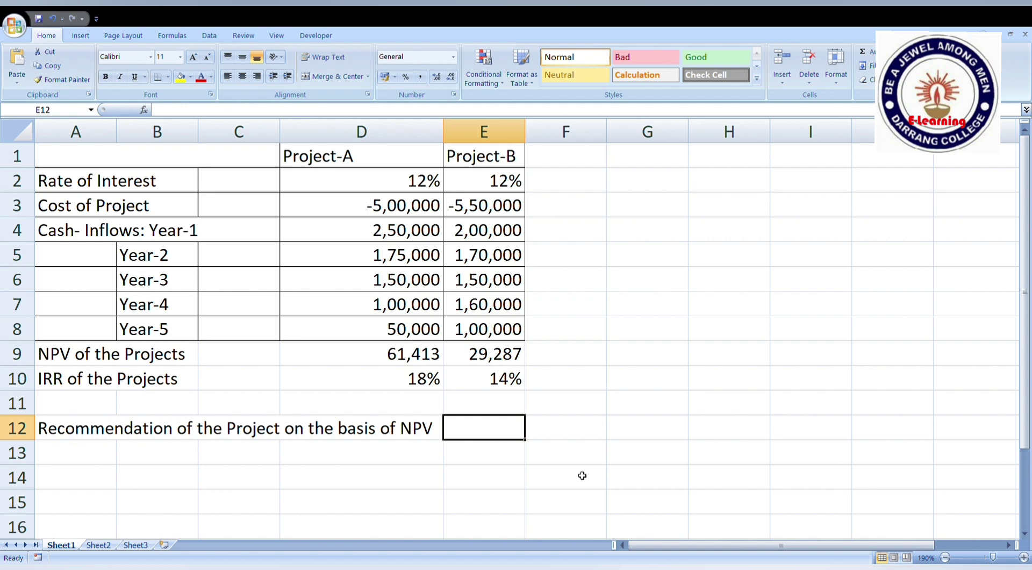
text(=)
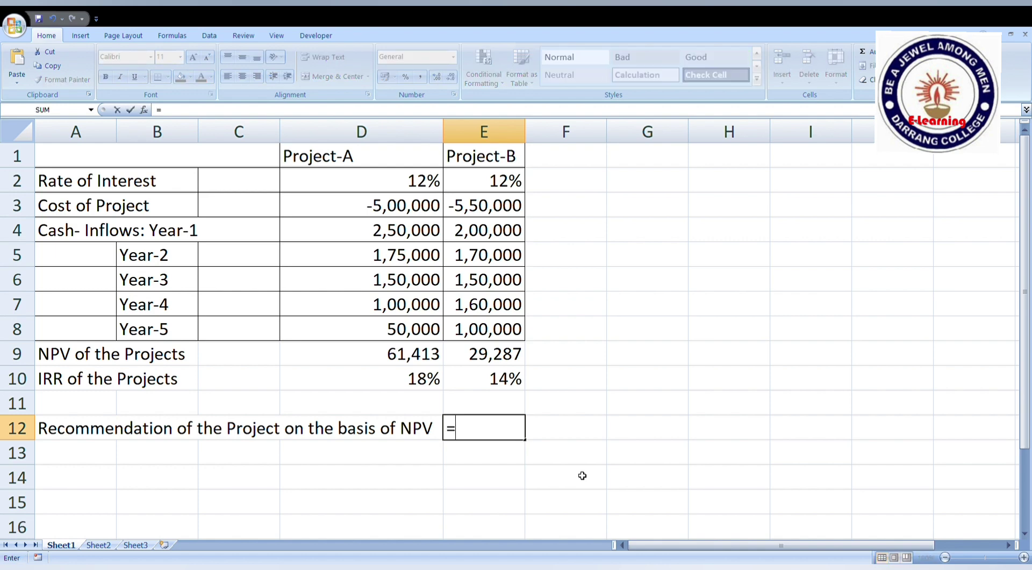
text(If()
key(BackSpace)
key(BackSpace)
key(BackSpace)
key(BackSpace)
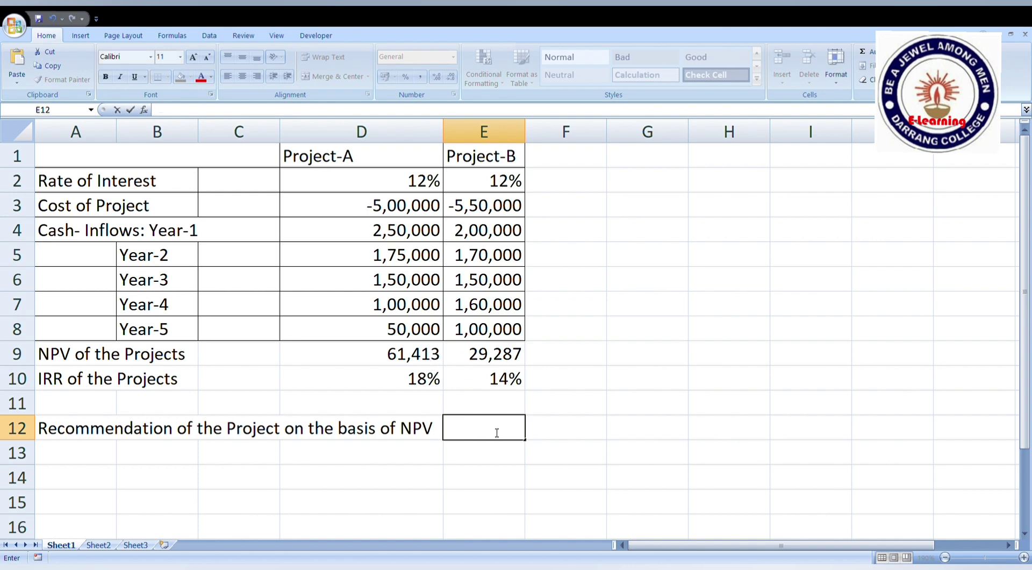
Step: Enter the NPV recommendation formula =If(D9>E9:E9,"Project-A","Project-B") in cell E12
text(=)
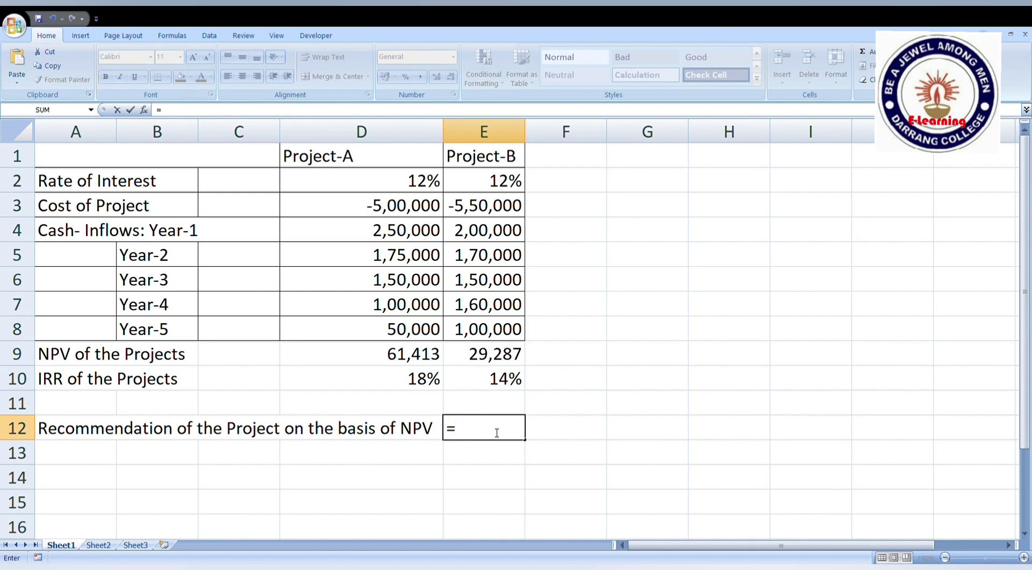
text(If()
click(419, 360)
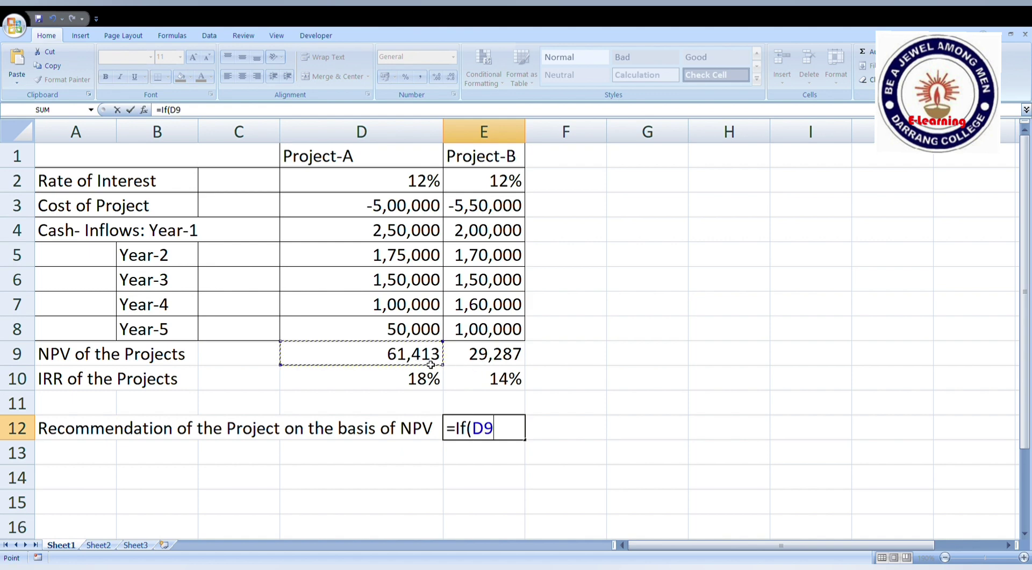
text(>)
click(489, 364)
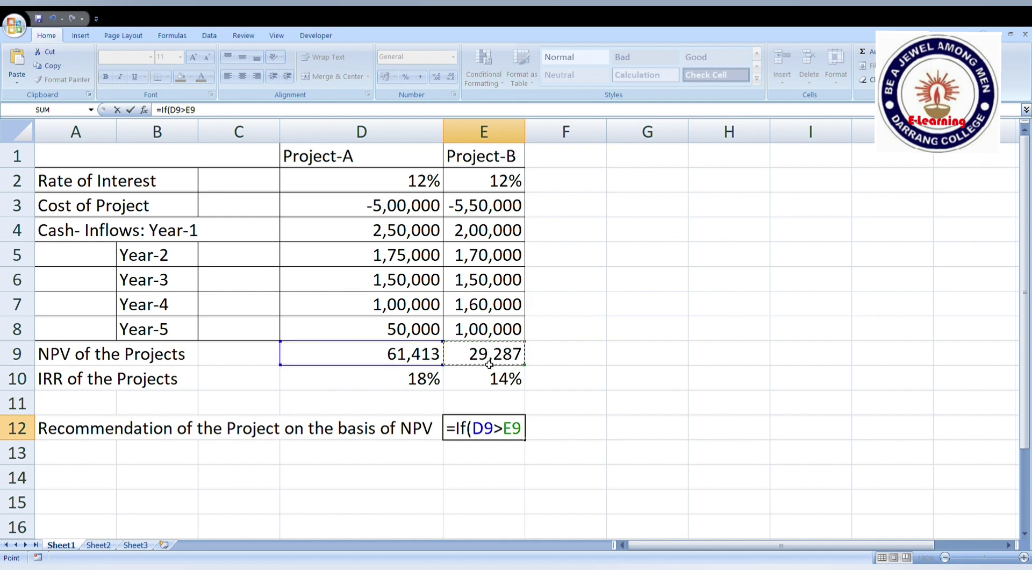
key(F8)
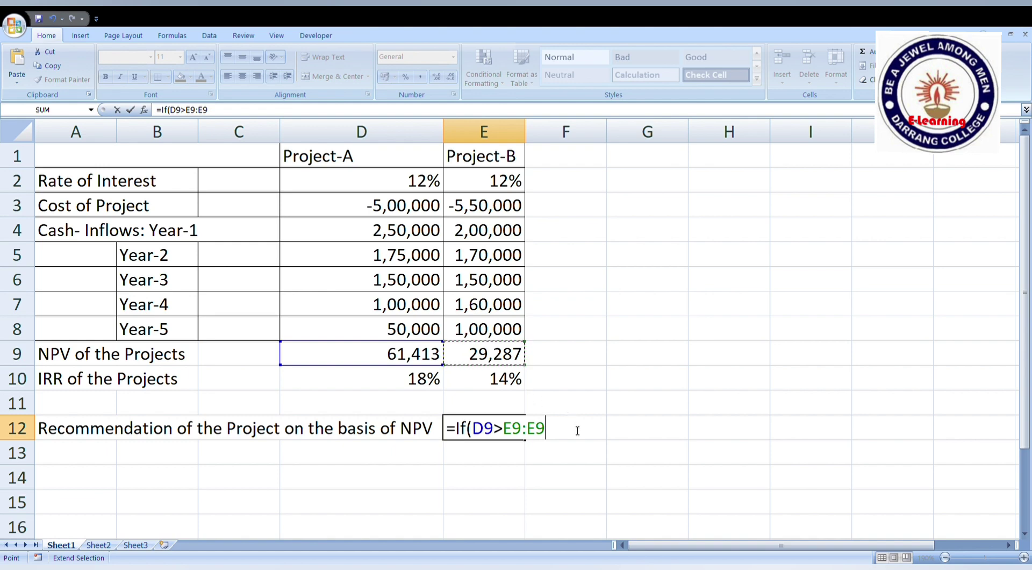
text(,"Proje)
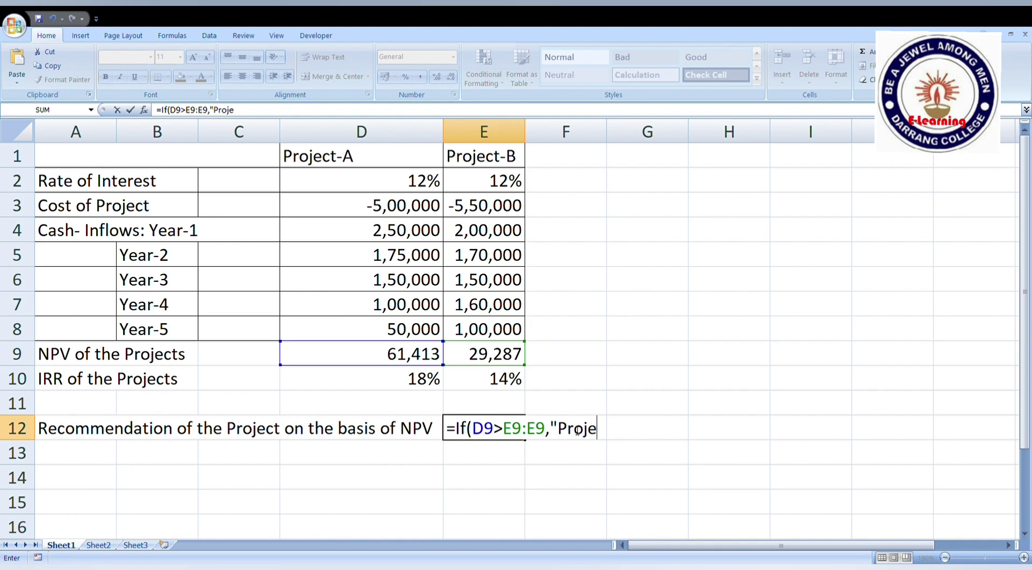
text(ct-A",)
key(BackSpace)
text("P)
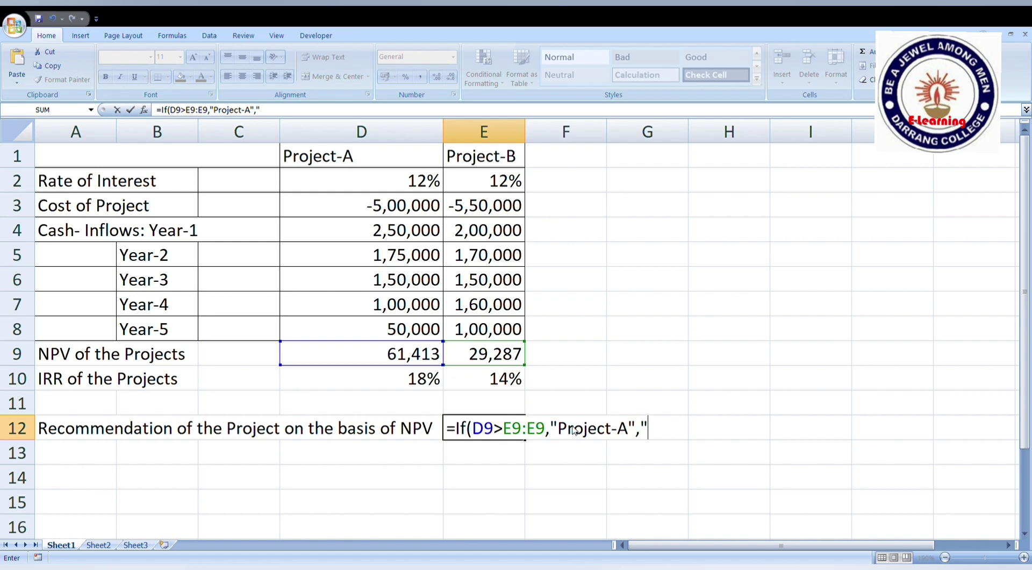
text(roject)
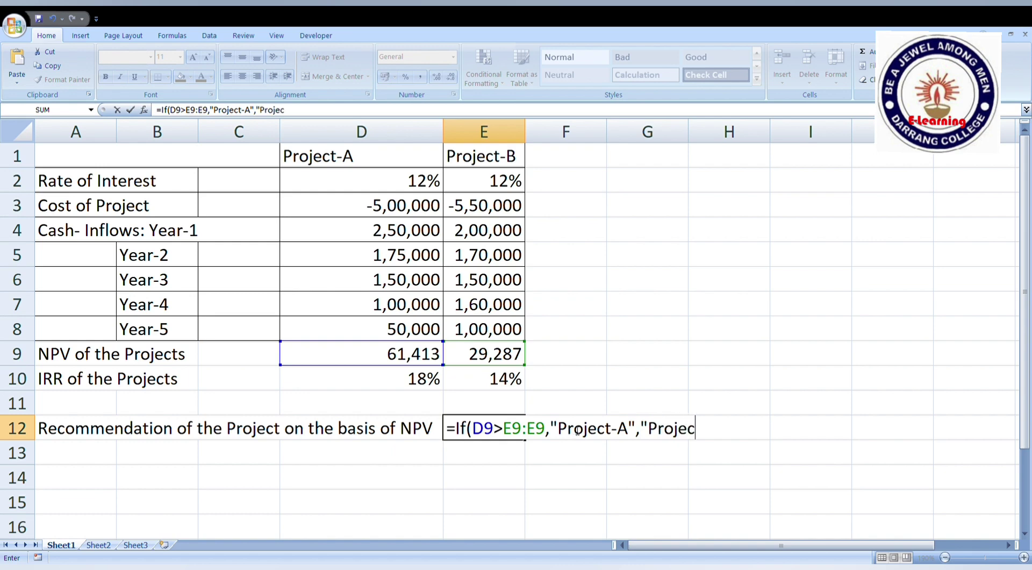
text(-b)
key(BackSpace)
text(B")
text())
key(Return)
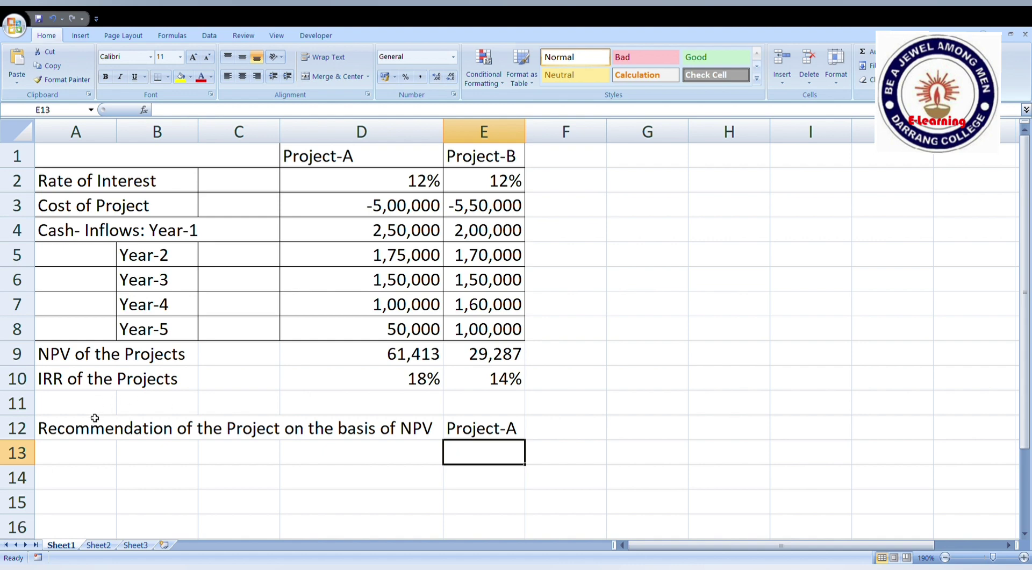
Step: Copy the label text from A12 into A13 and change its ending so it reads "Recommendation of the Project on the basis of IRR"
double_click(44, 430)
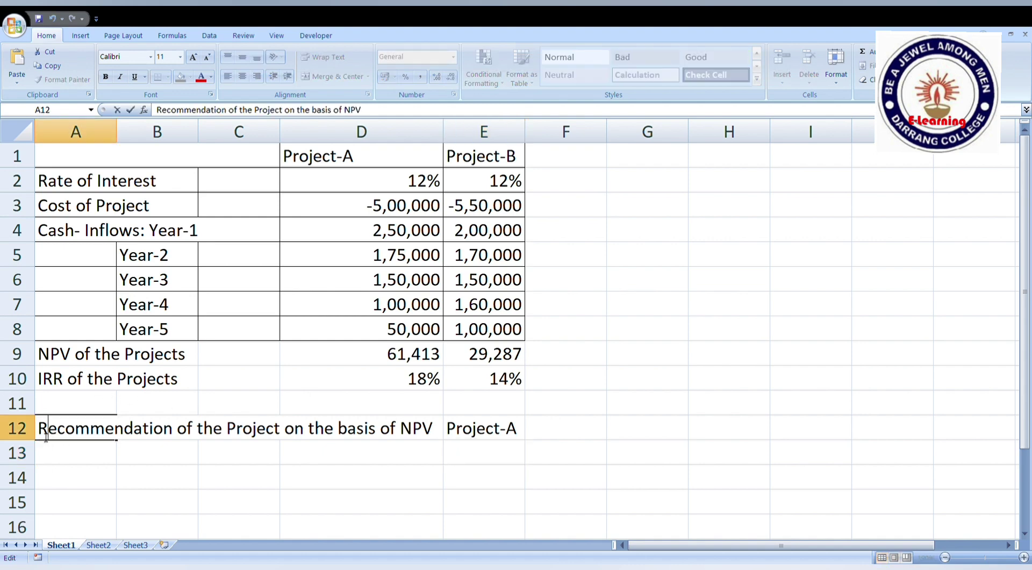
drag(46, 437, 341, 469)
key(ctrl+c)
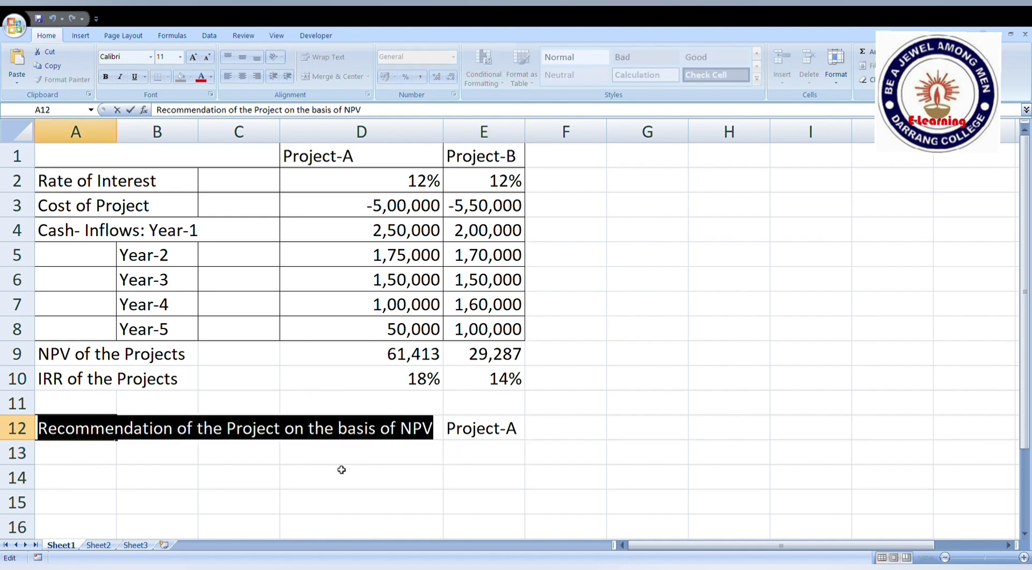
click(102, 463)
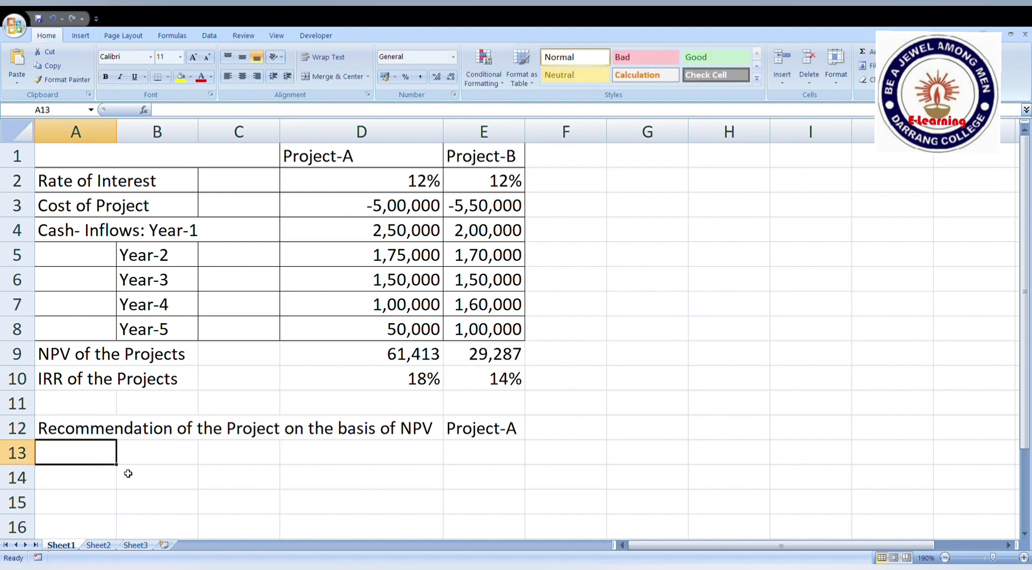
key(ctrl+v)
click(436, 459)
double_click(89, 455)
drag(400, 456, 438, 459)
text(IRR)
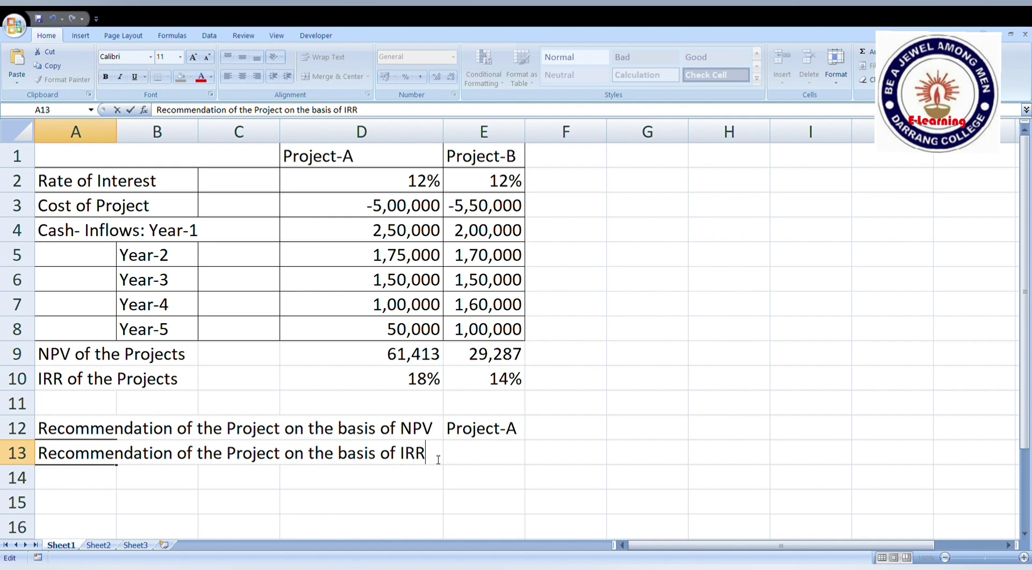
Step: Enter the IRR recommendation formula =If(D10>E10:E10,"Project-A","Project-B") in cell E13
click(489, 454)
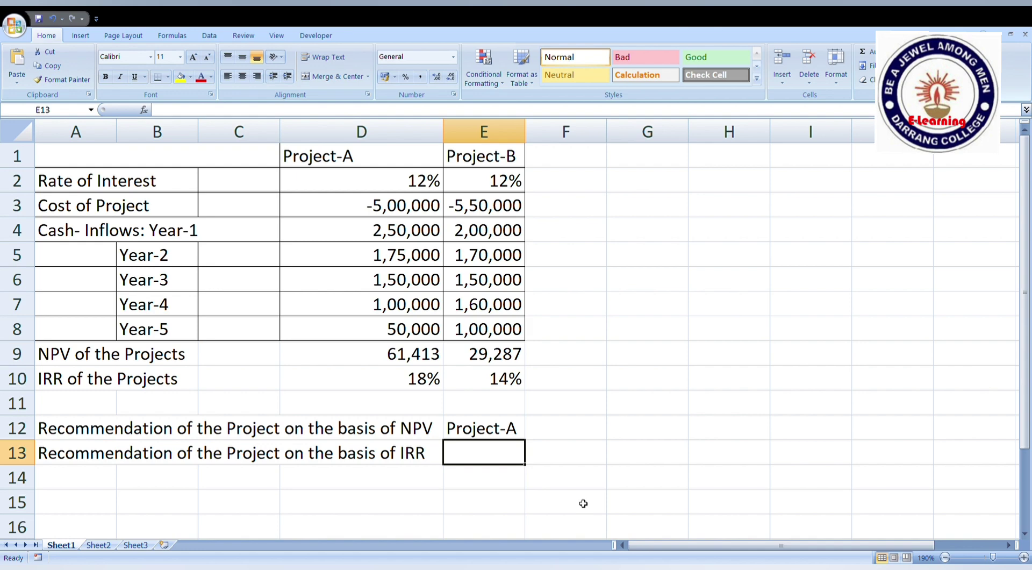
text(=)
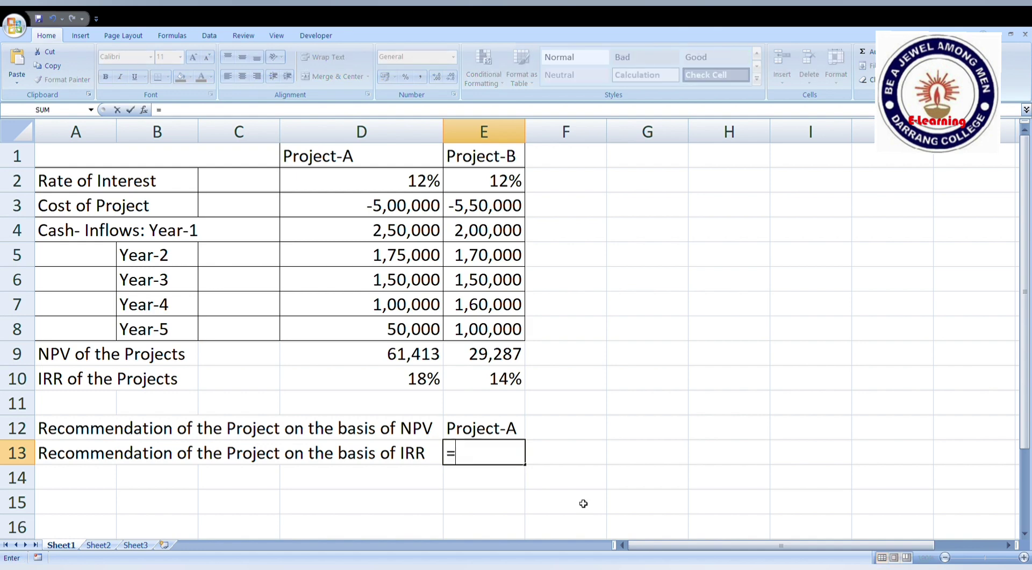
text(If()
click(428, 389)
text(>)
click(503, 385)
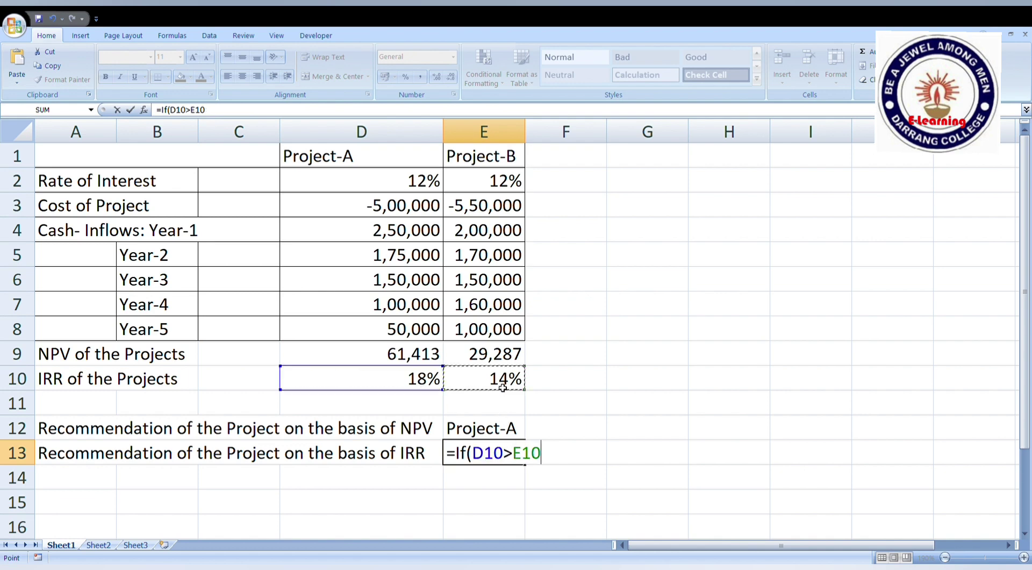
key(F8)
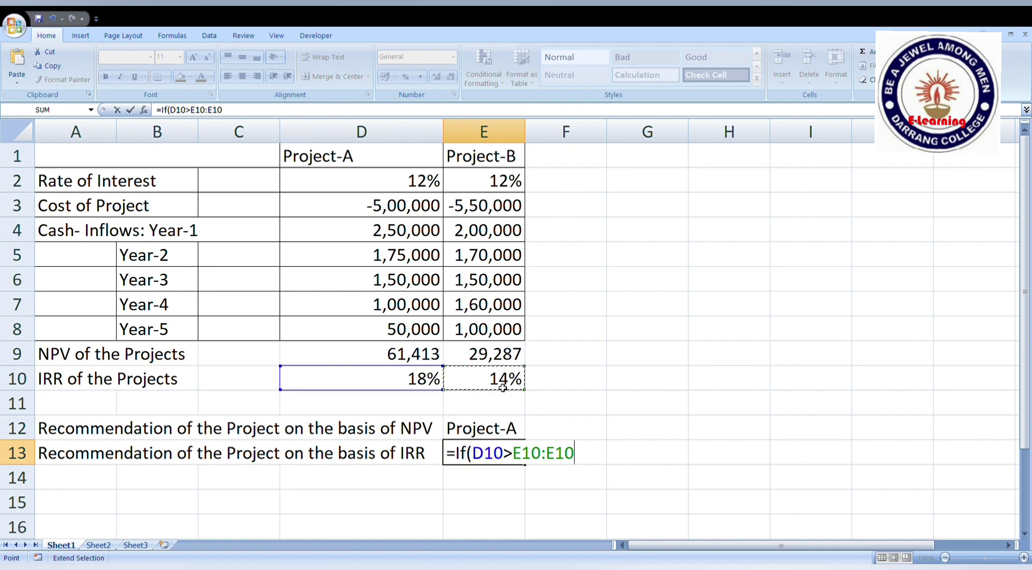
text(,"Pro)
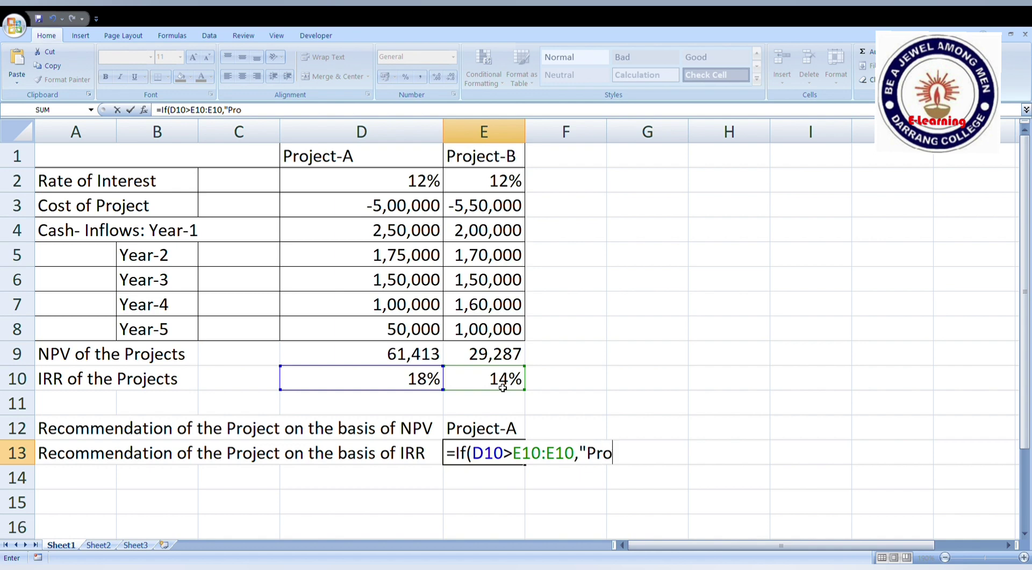
text(ject-A",")
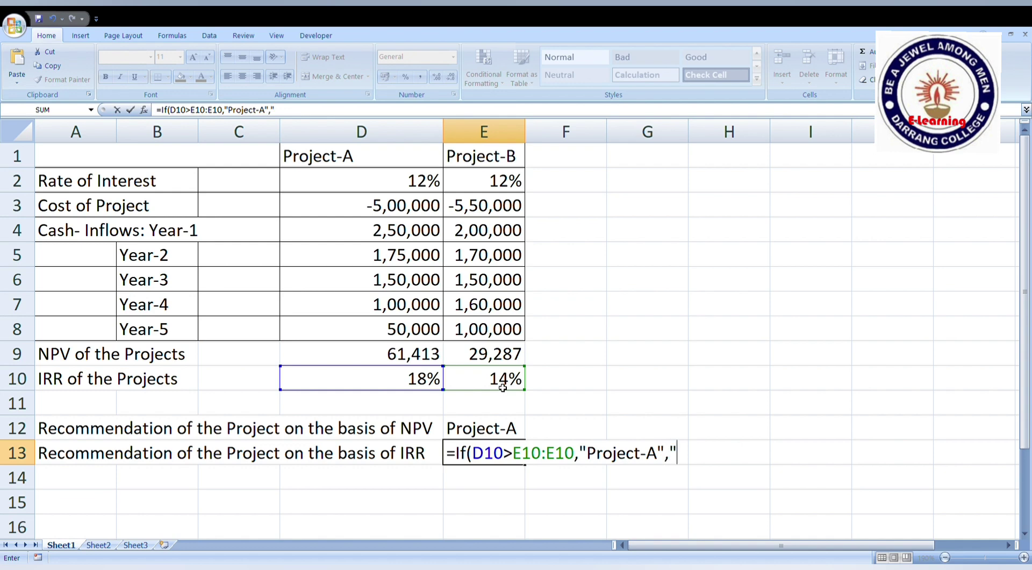
text(Proje)
text(ct-)
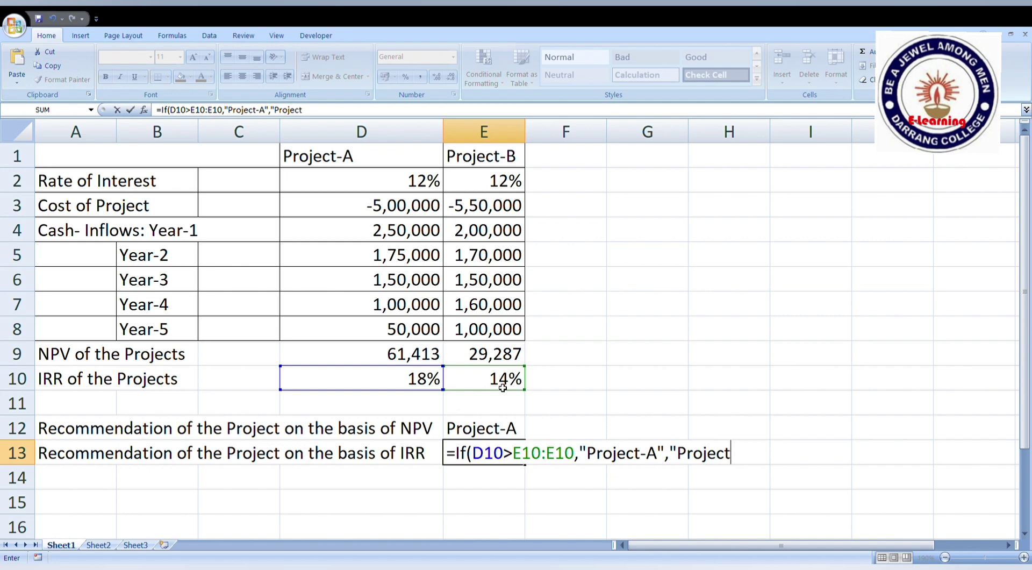
text(B"))
key(Return)
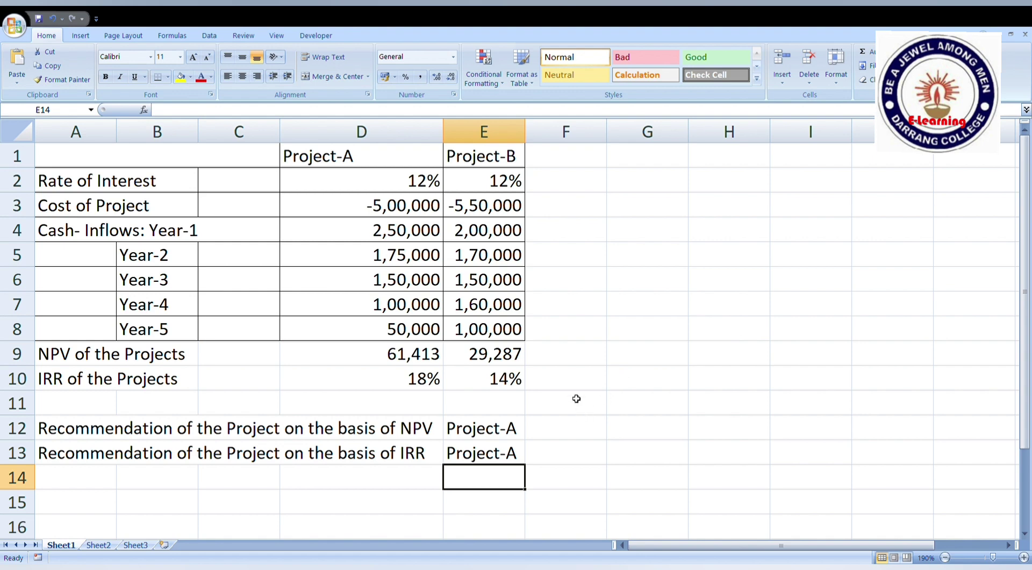
Step: Examine the Project-A NPV cells in row 21 of Sheet2 for the discount rates from 10% to 15%
scroll(672, 419, down, 1)
scroll(671, 419, down, 1)
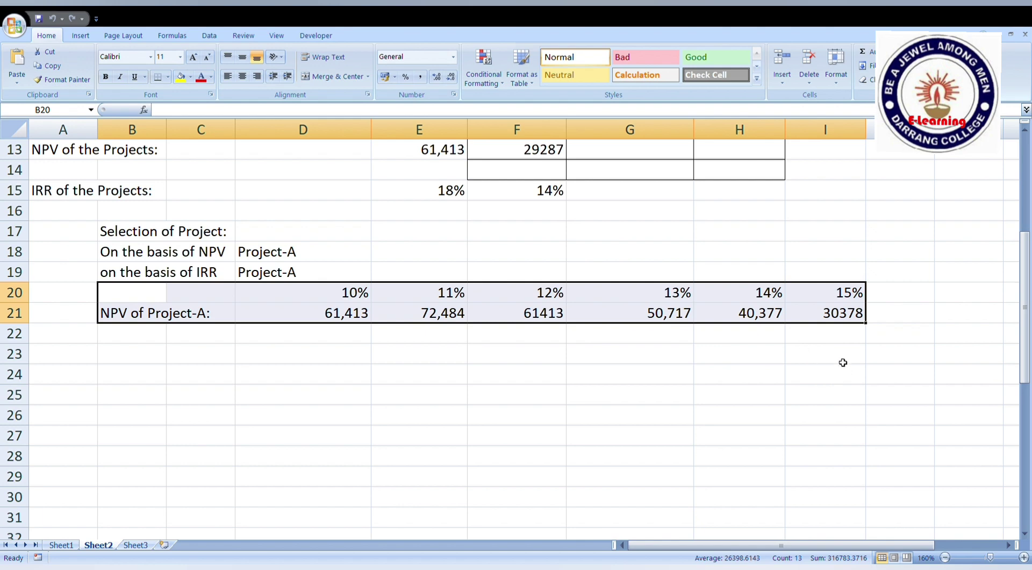
click(338, 315)
click(438, 315)
click(524, 329)
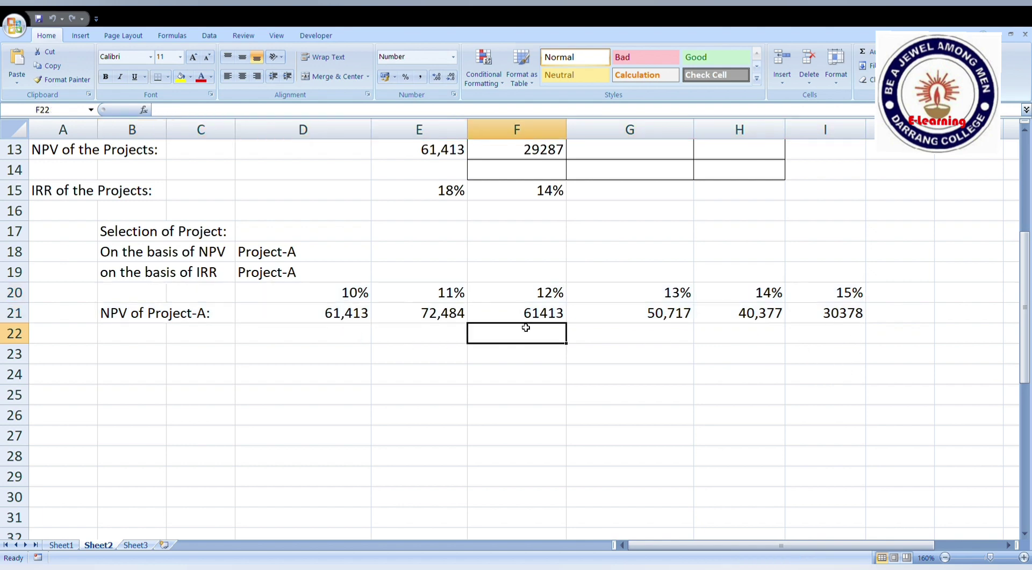
click(545, 313)
click(660, 317)
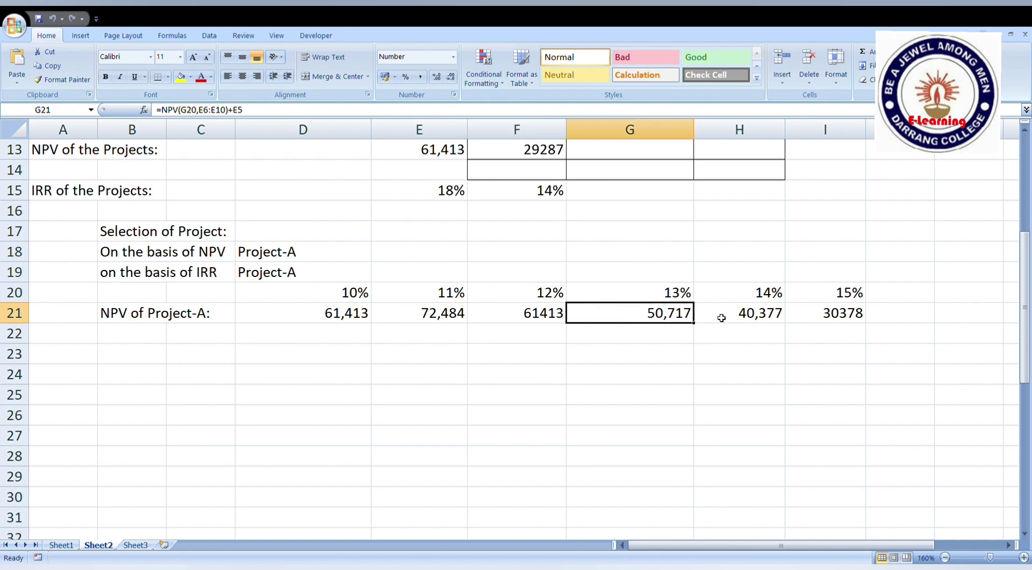
click(736, 318)
click(840, 324)
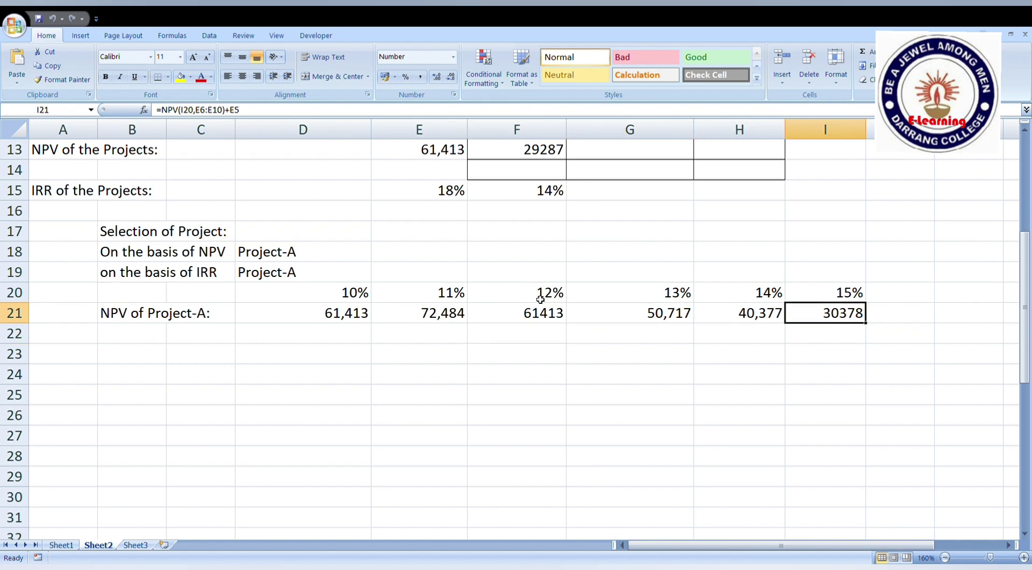
Step: Insert a line chart from the discount rates and Project-A NPVs in range B20:I21 on Sheet2
drag(100, 297, 837, 320)
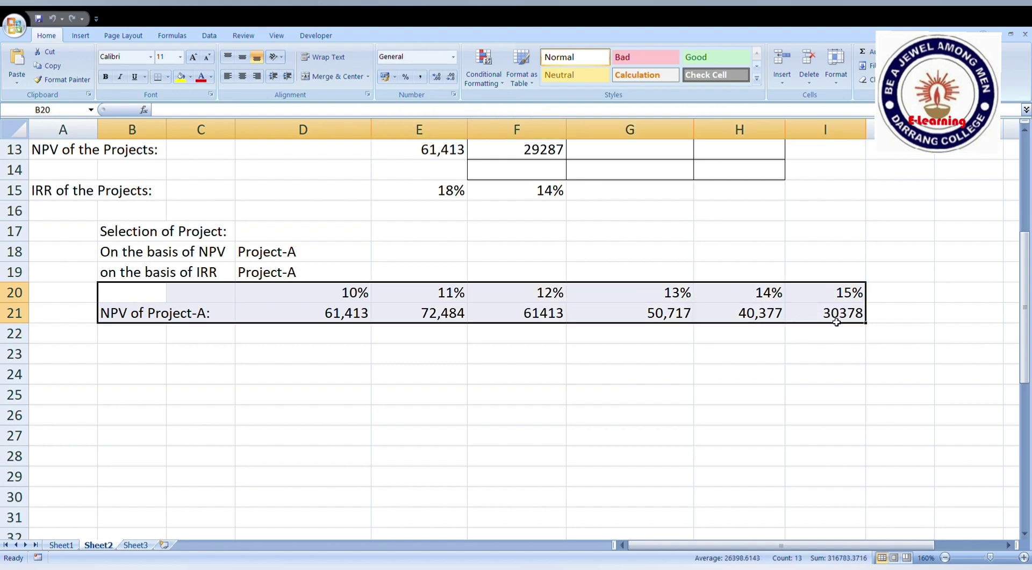
click(81, 36)
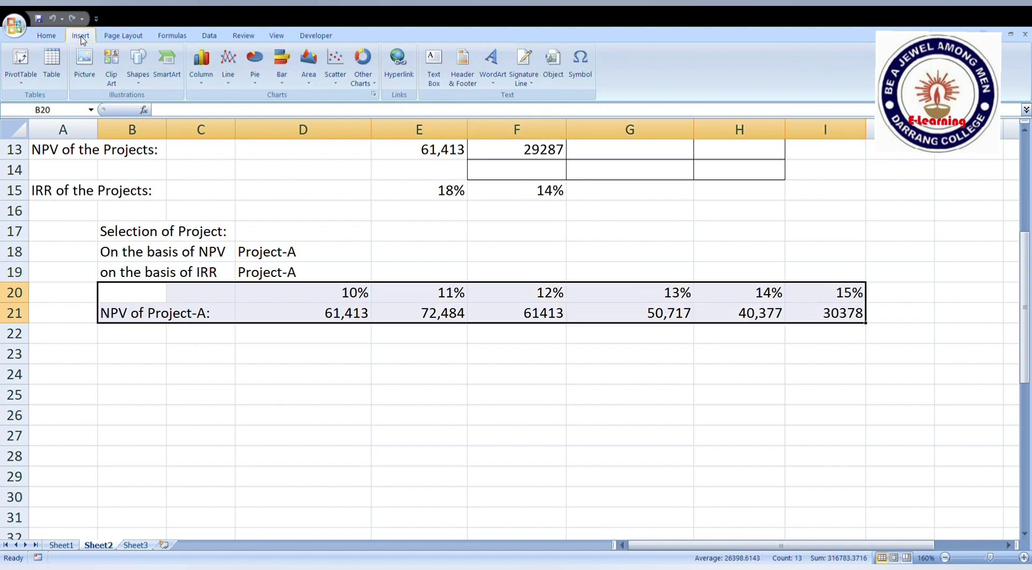
click(230, 82)
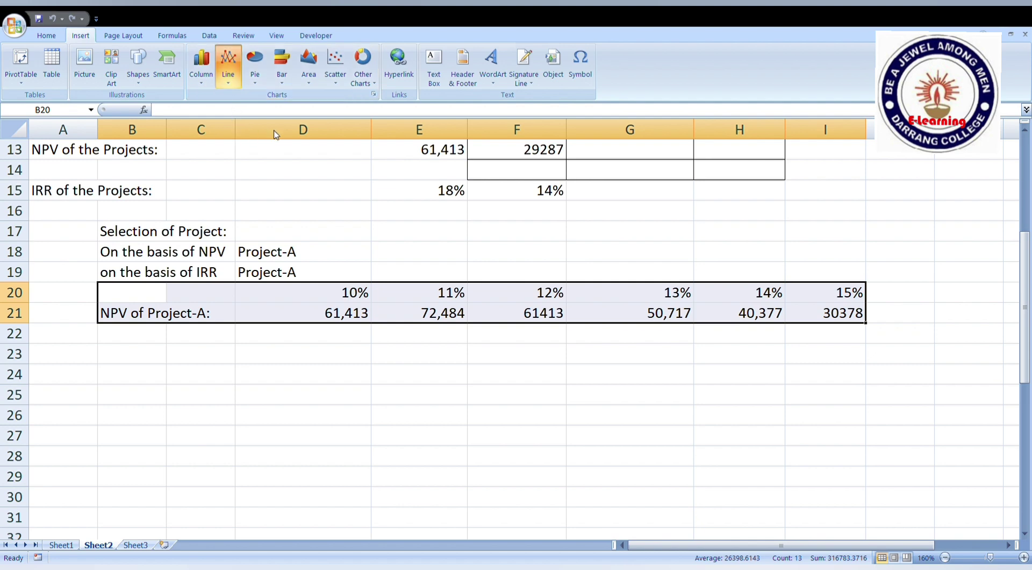
click(264, 167)
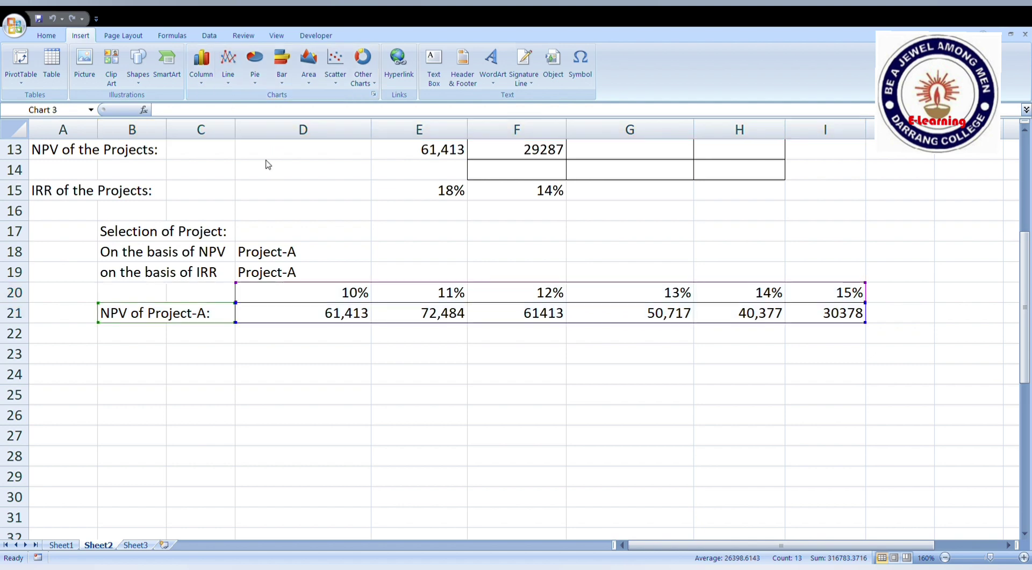